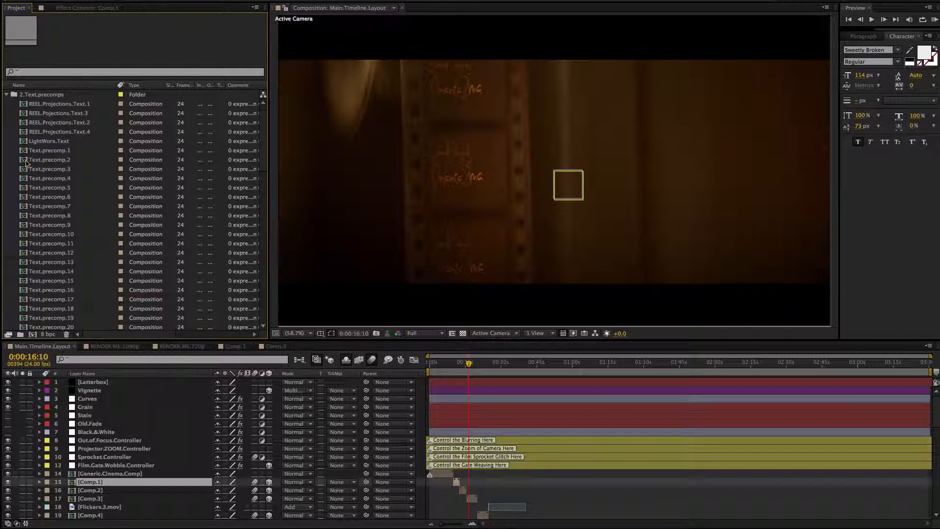
Browse the 3.Frame.Comps folder and expand the 4.Video.Drop.Box folder to examine the placeholder compositions they hold.
click(8, 94)
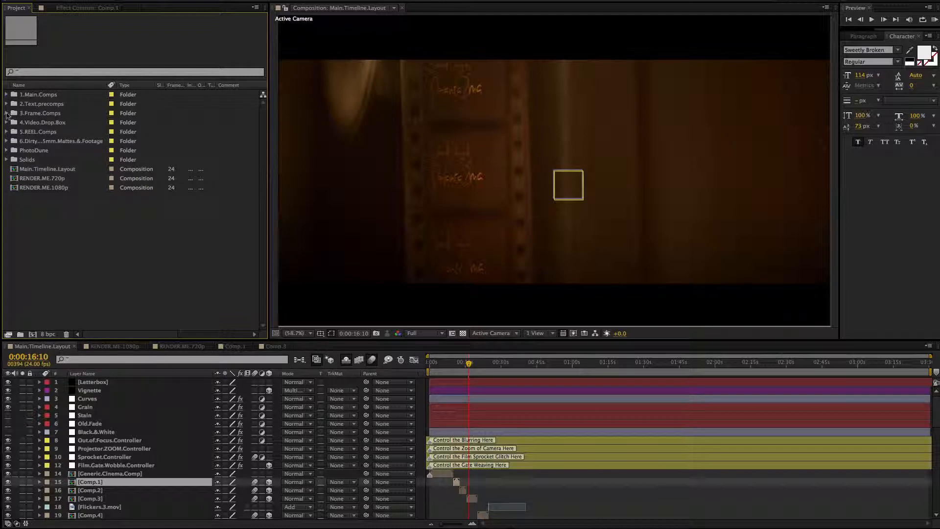
click(7, 113)
scroll(75, 227, down, 7)
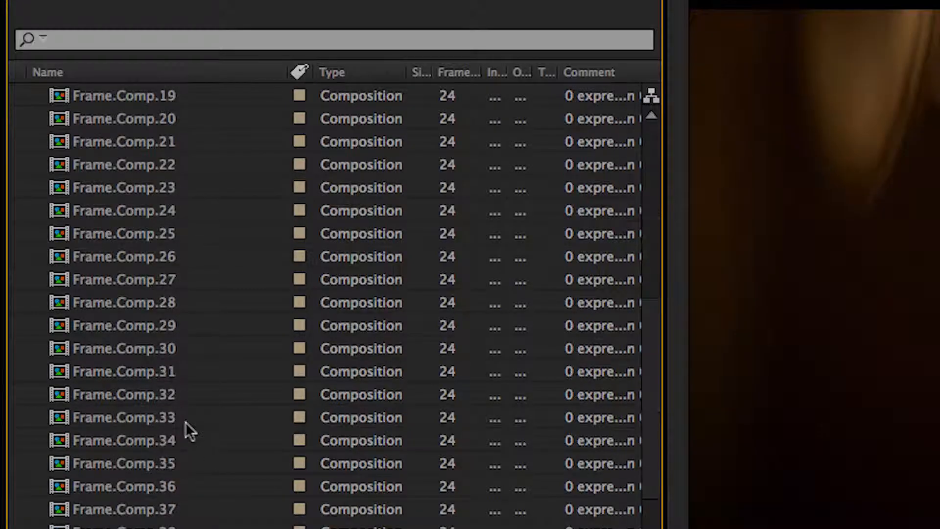
scroll(186, 423, down, 6)
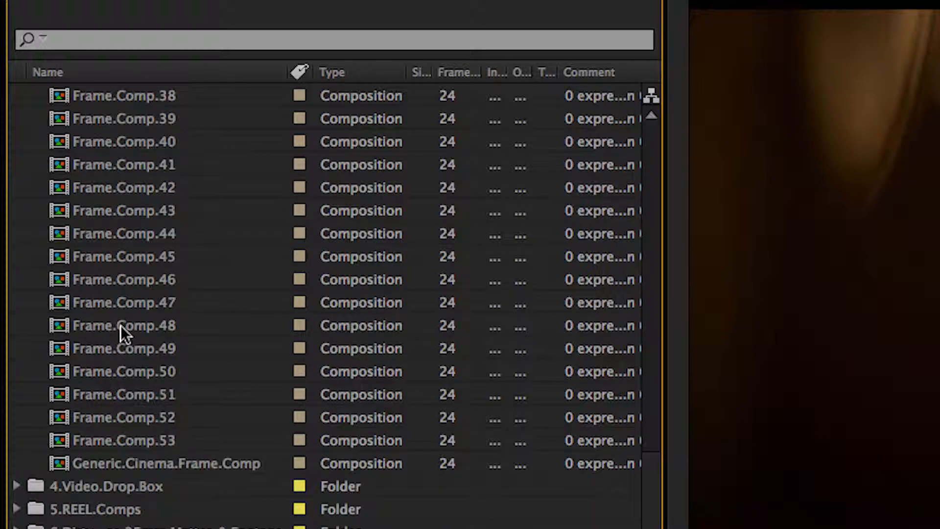
click(17, 486)
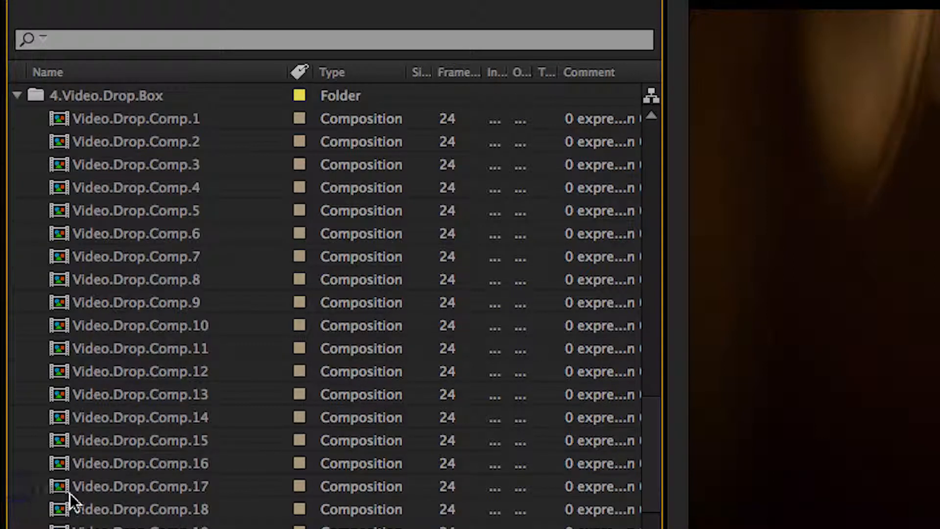
Open Frame.Comp.22 and go to 0:00:11:01 to examine its photo or video placeholder.
scroll(104, 321, up, 15)
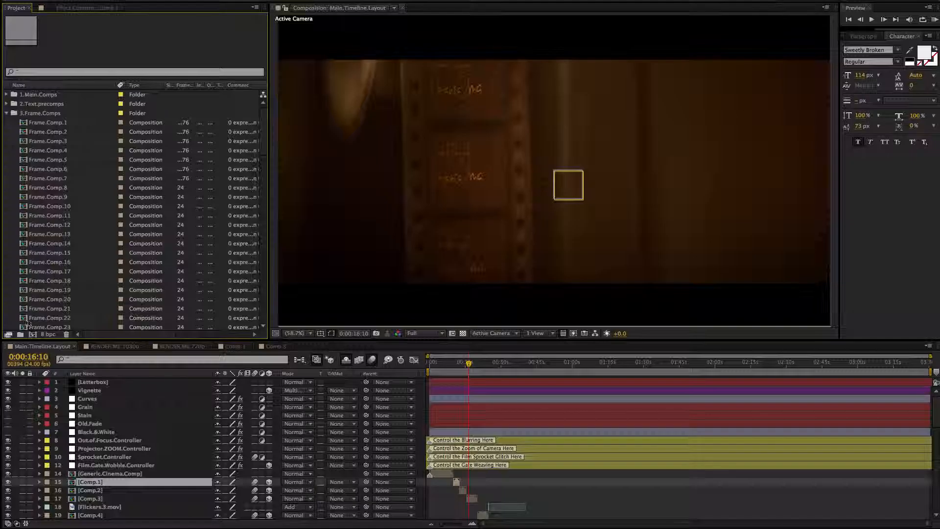
double_click(32, 318)
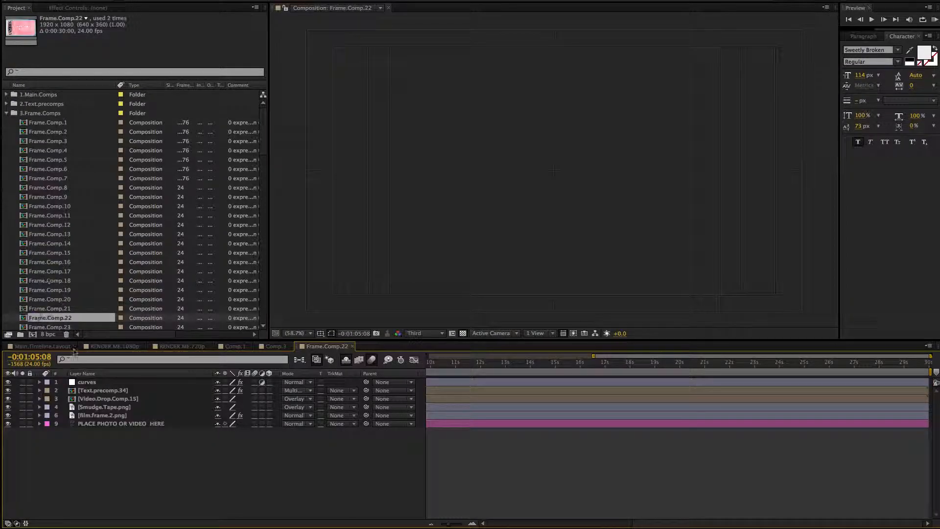
click(457, 366)
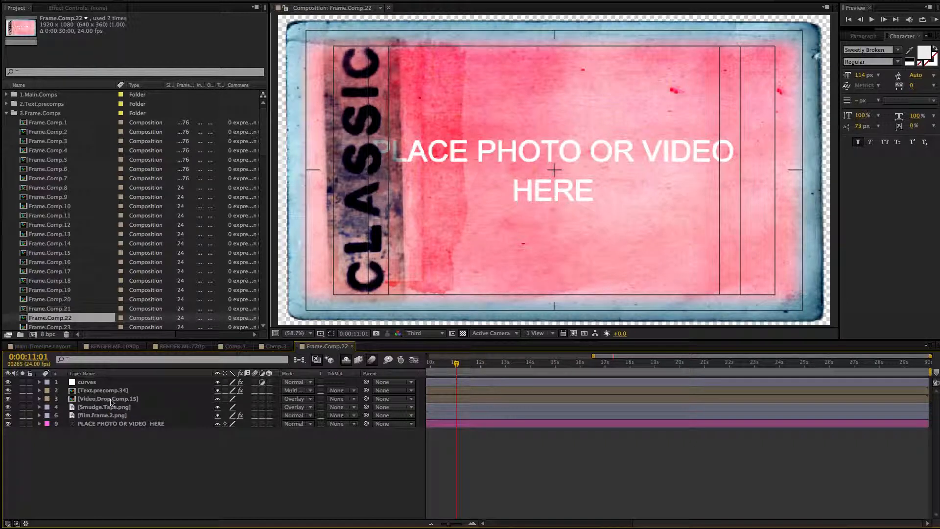
Examine the film strip compositions in 5.REEL.Comps and the subfolders of the dirty 35mm mattes and footage folder.
scroll(97, 238, down, 15)
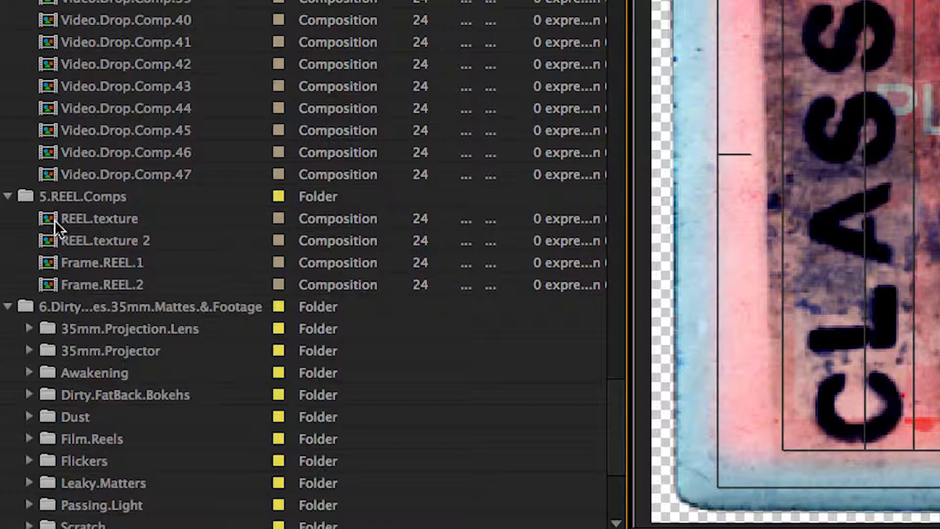
click(60, 263)
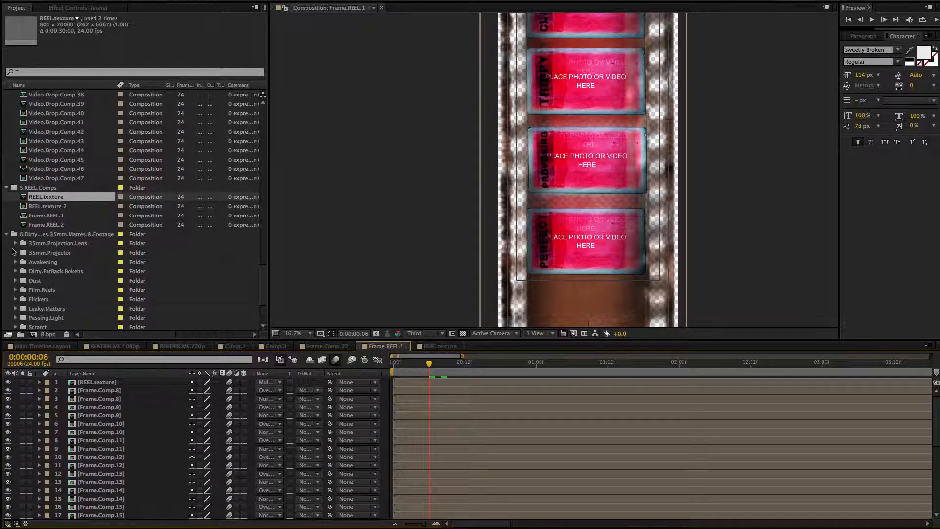
scroll(14, 245, down, 3)
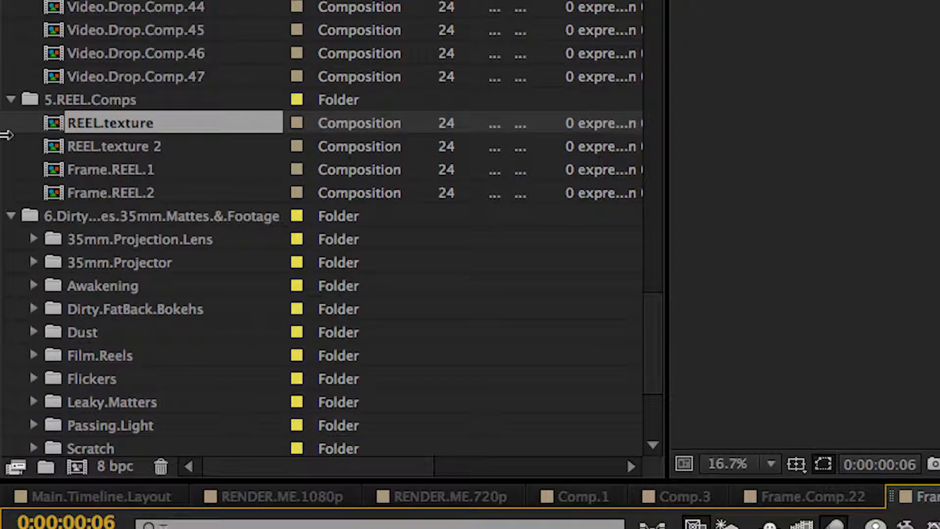
scroll(31, 234, down, 5)
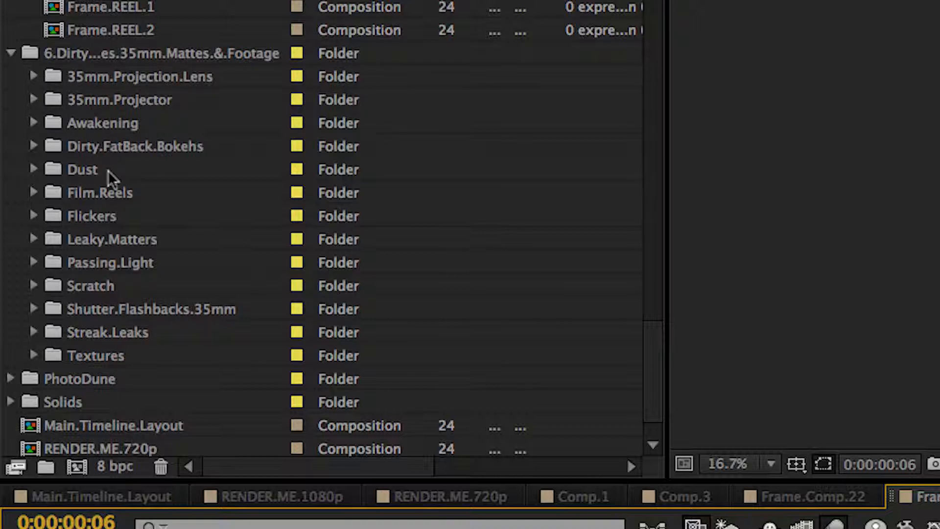
View the Main.Timeline.Layout composition, followed by the RENDER.ME.1080p output composition.
click(105, 496)
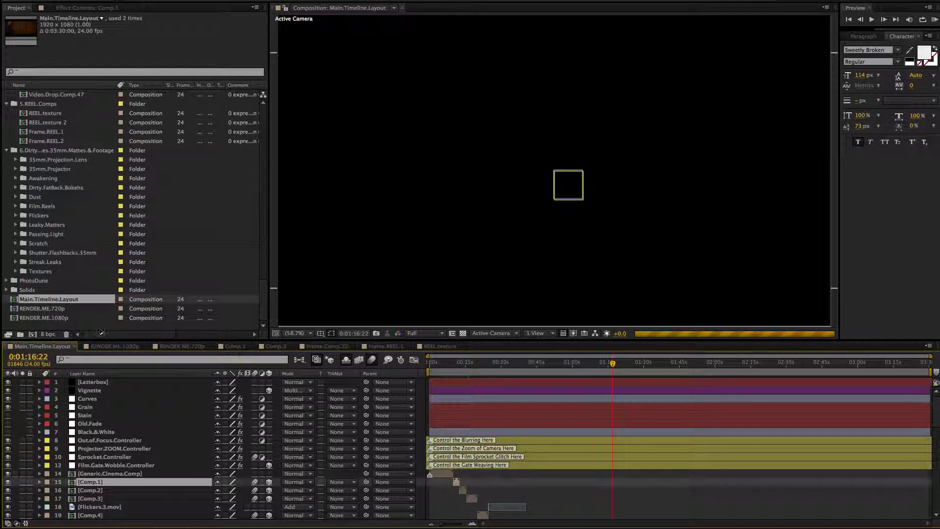
click(111, 346)
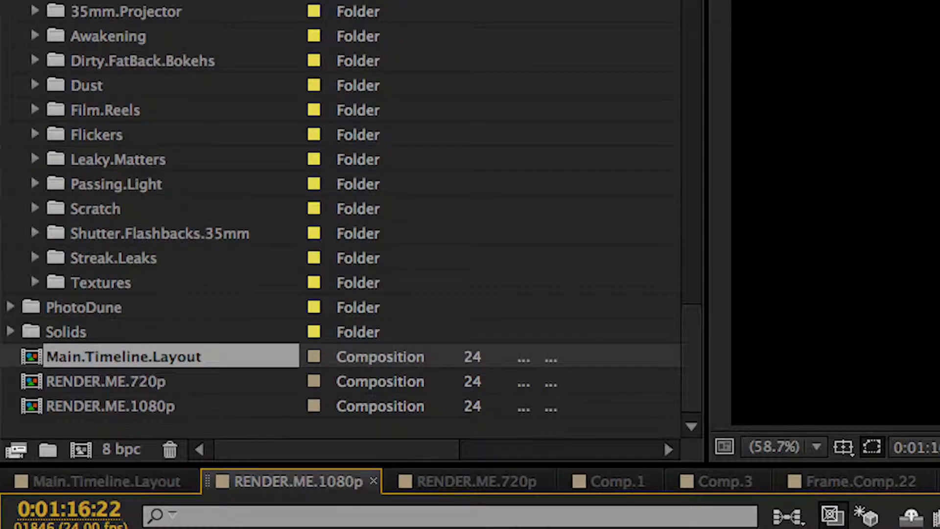
Open Frame.Comp.4 from Comp.3, and open the nested Text.precomp.3 inside it.
click(235, 528)
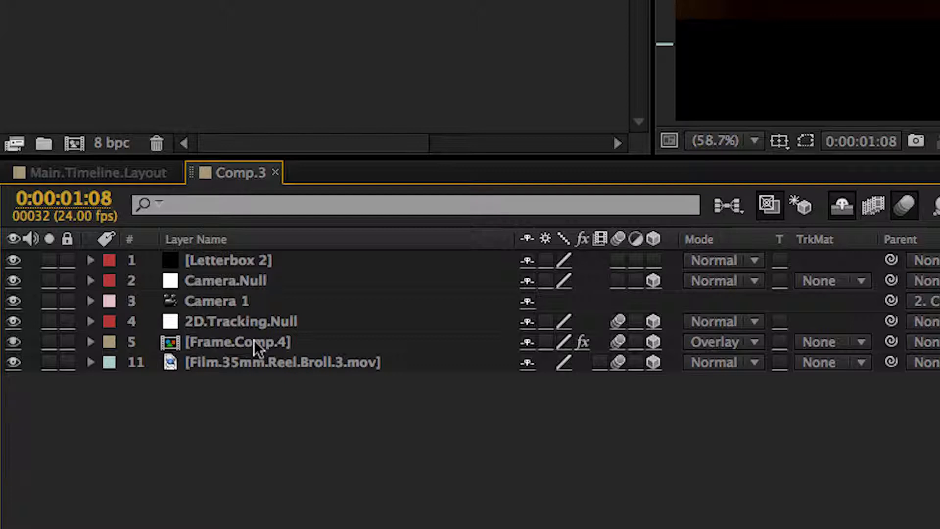
click(221, 339)
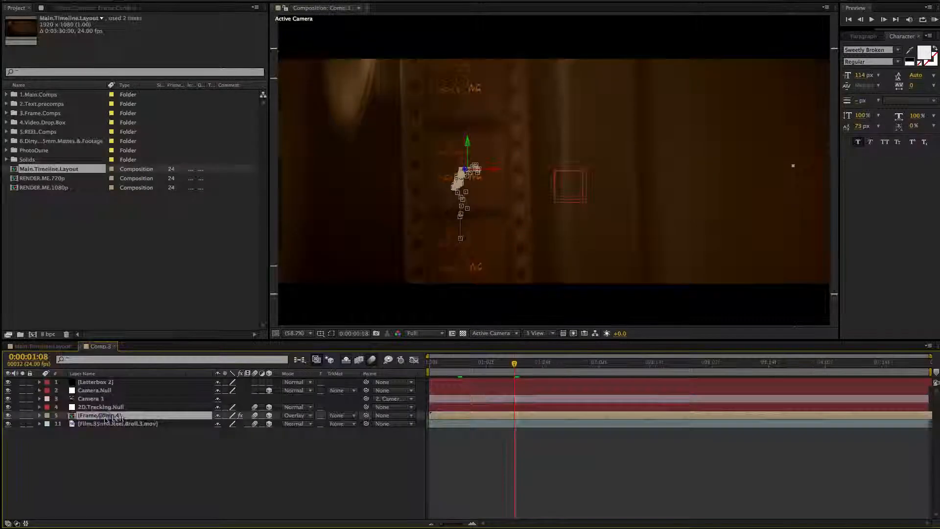
double_click(250, 347)
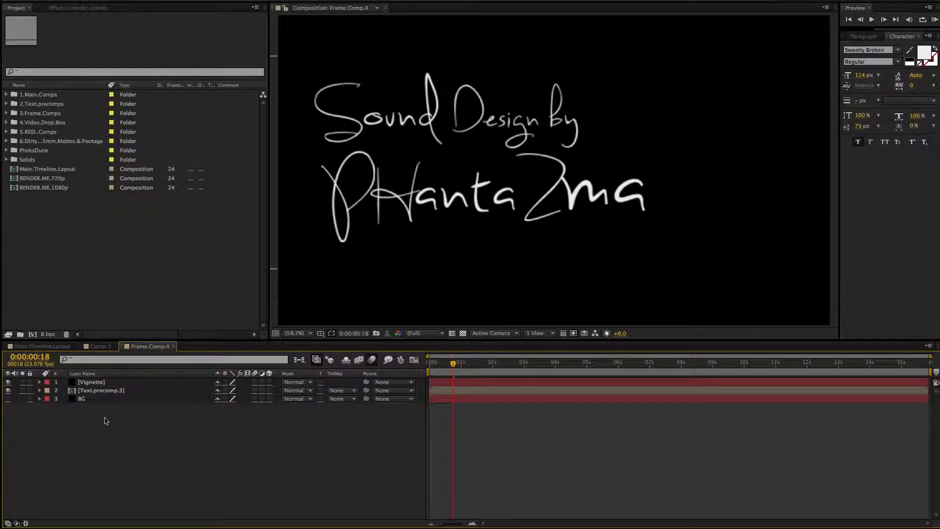
click(106, 391)
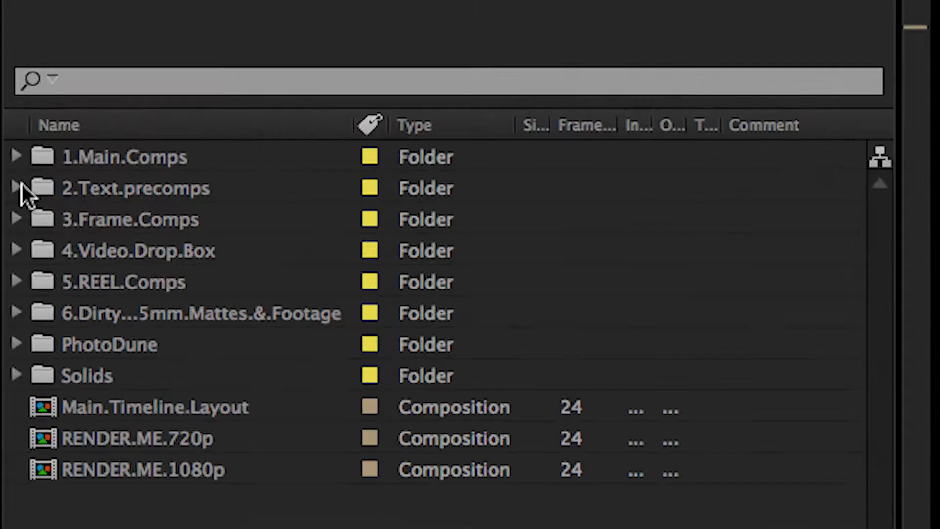
click(125, 186)
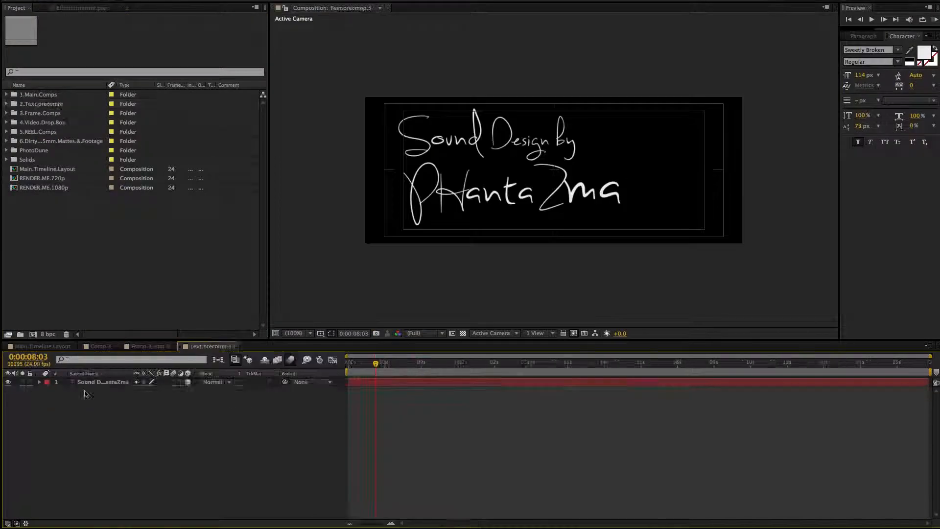
Replace the first line of the title in Text.precomp.3, "Sound Design by", with "Your Name".
double_click(89, 385)
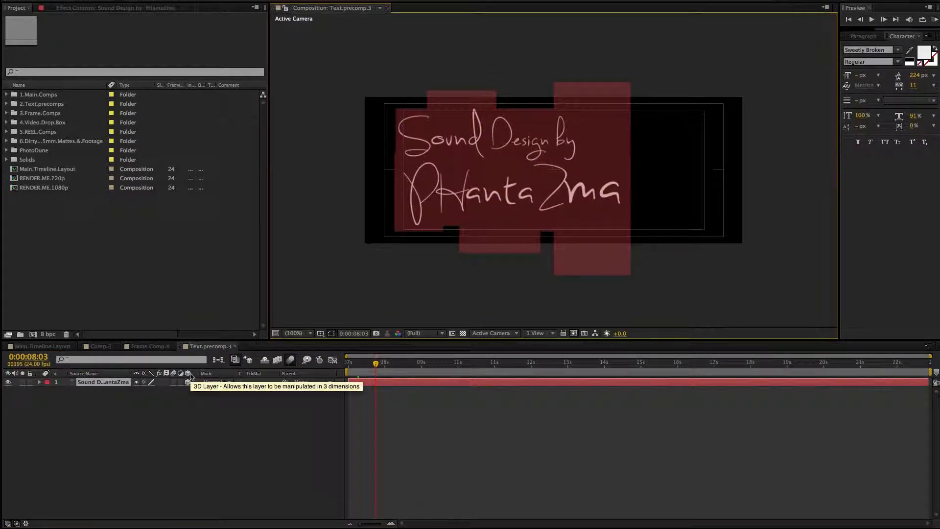
drag(400, 139, 583, 132)
text(Y)
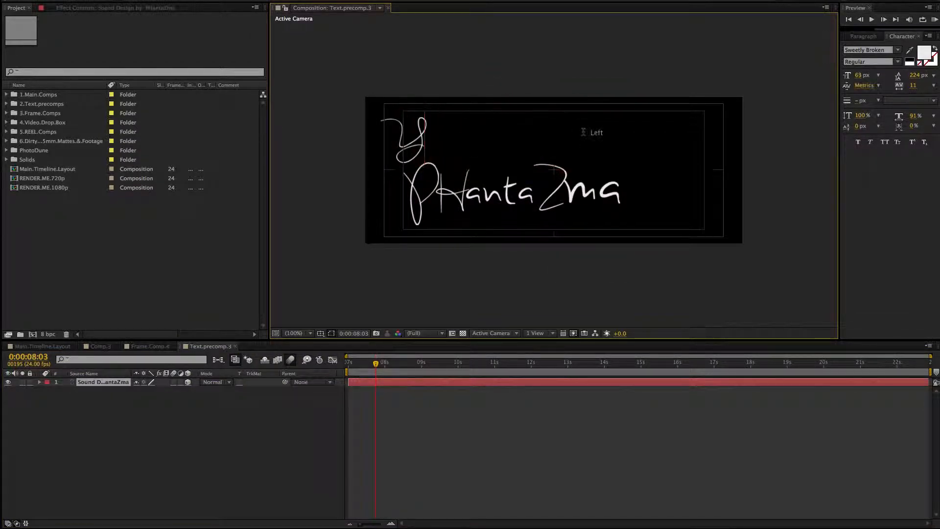
text(our Name)
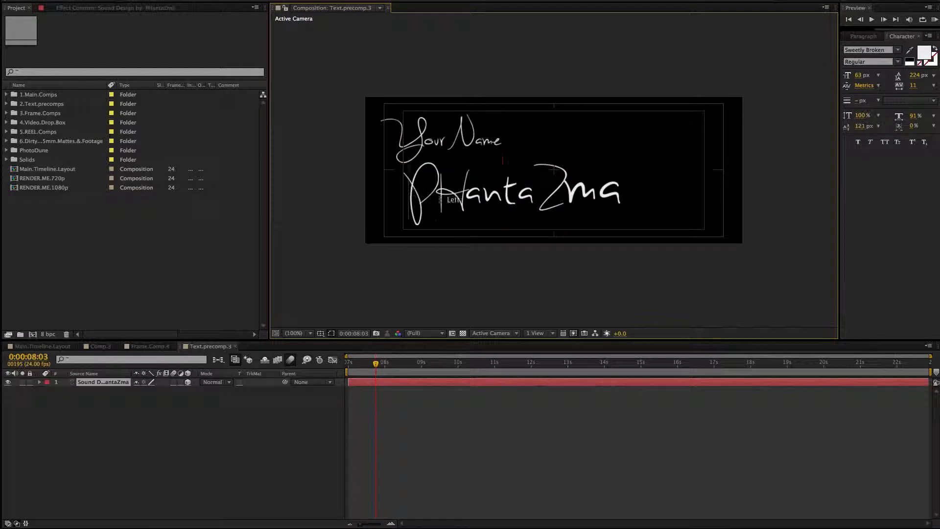
Replace the title's second line with "Here" and check the updated text in Frame.Comp.4 and Comp.3.
key(Delete)
key(Right)
key(Right)
key(Right)
key(Right)
key(Right)
key(Right)
key(Right)
key(Right)
key(BackSpace)
key(BackSpace)
key(BackSpace)
key(BackSpace)
key(BackSpace)
key(BackSpace)
key(BackSpace)
text(er)
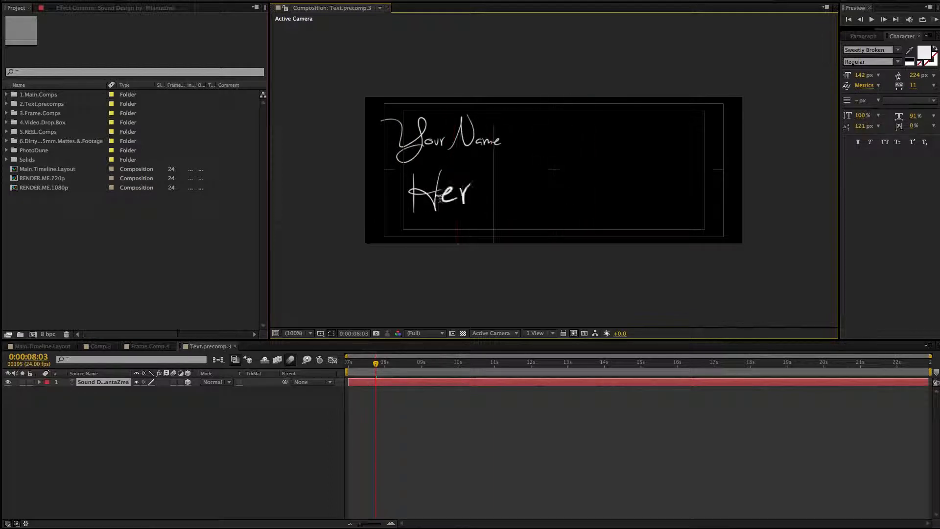
text(e)
click(316, 410)
click(163, 346)
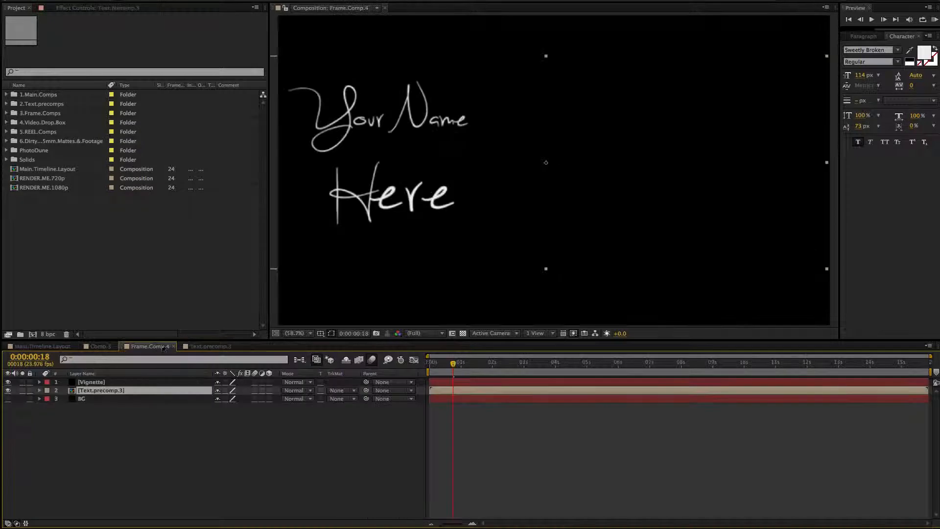
click(100, 346)
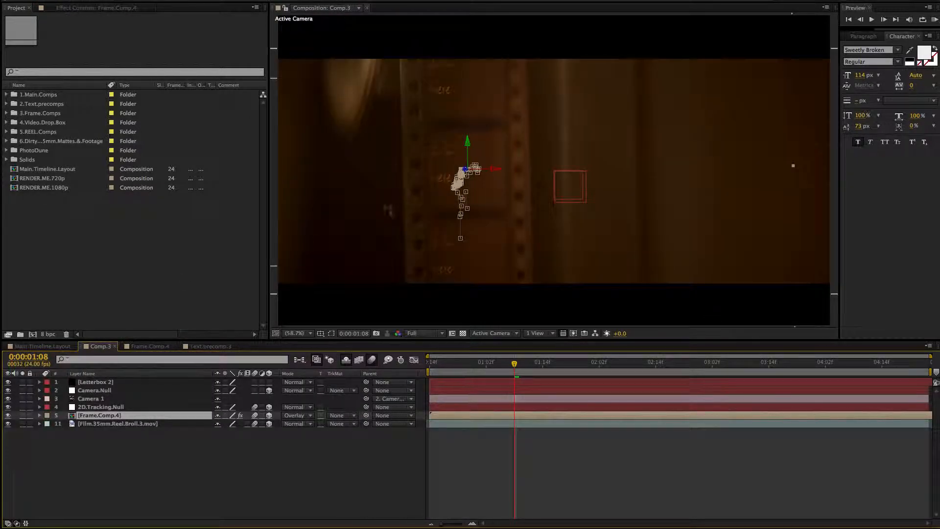
Move the "Your Name Here" text horizontally to the middle of Text.precomp.3 and check it in Comp.3.
click(205, 346)
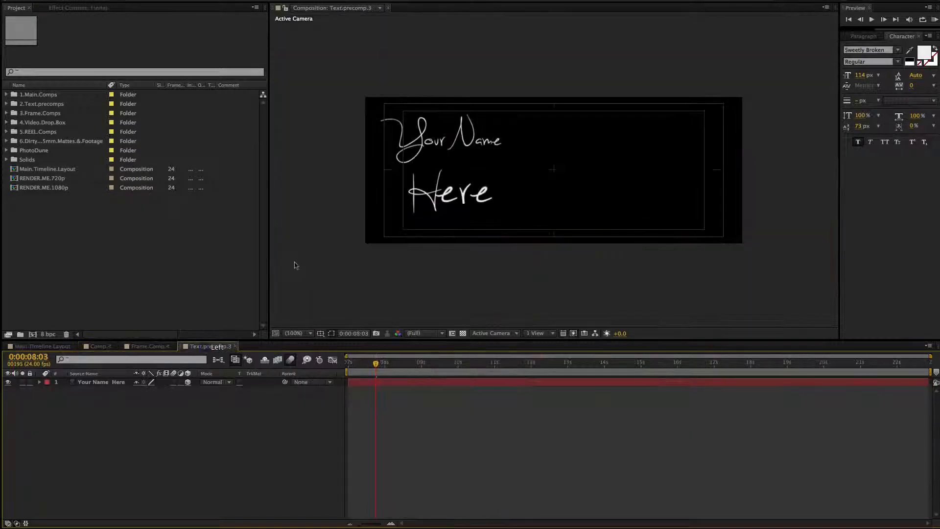
click(118, 384)
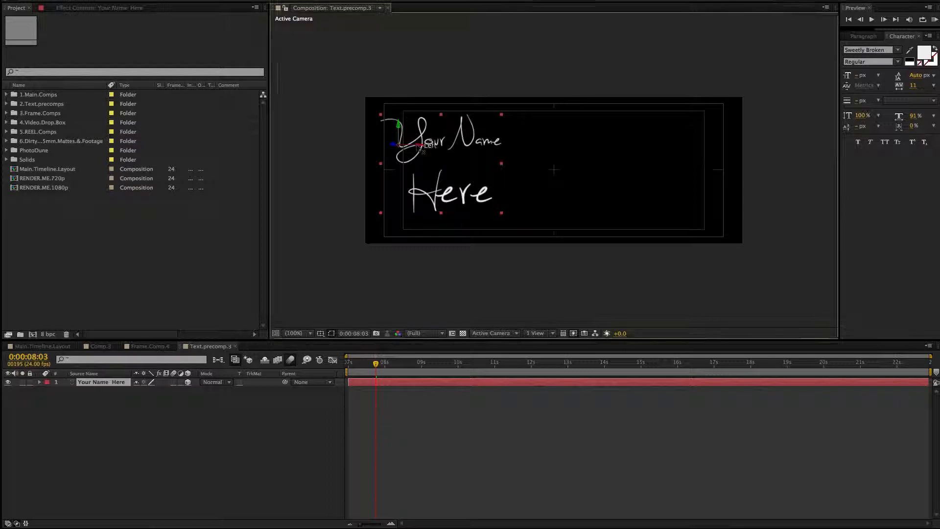
drag(416, 145, 510, 151)
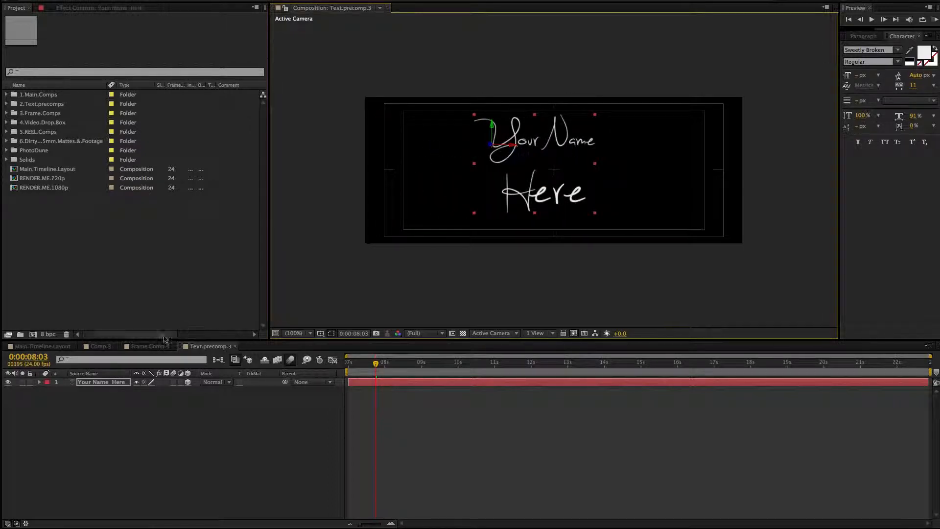
click(100, 346)
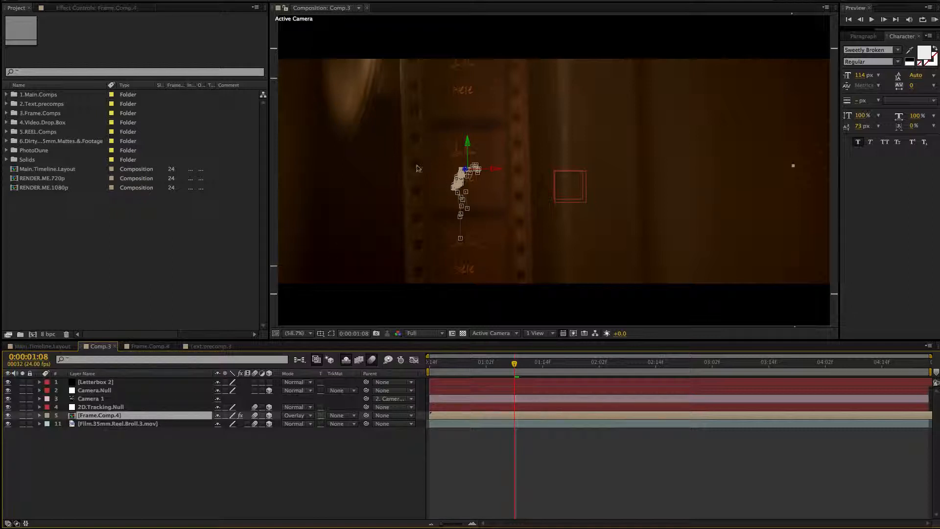
click(112, 406)
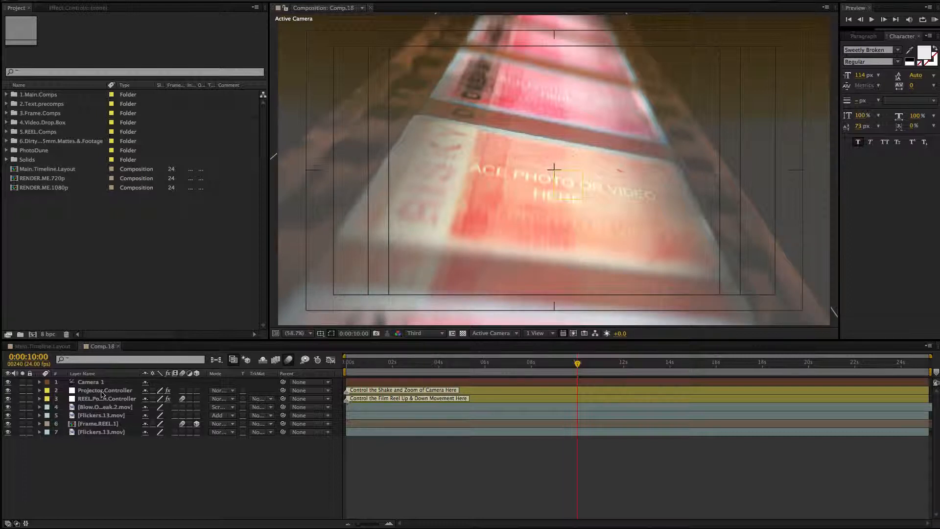
Reveal the shake and zoom sliders of the Projector.Controller layer in Comp.18.
click(40, 391)
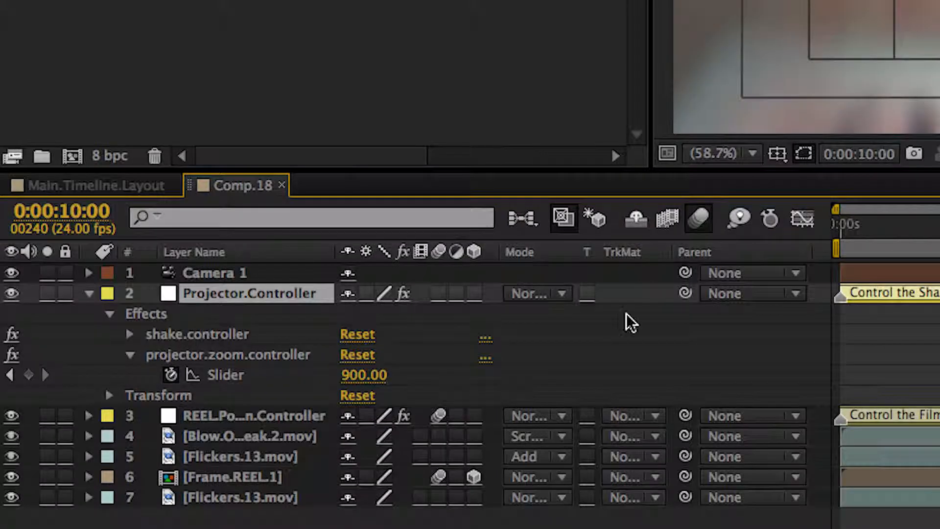
click(130, 335)
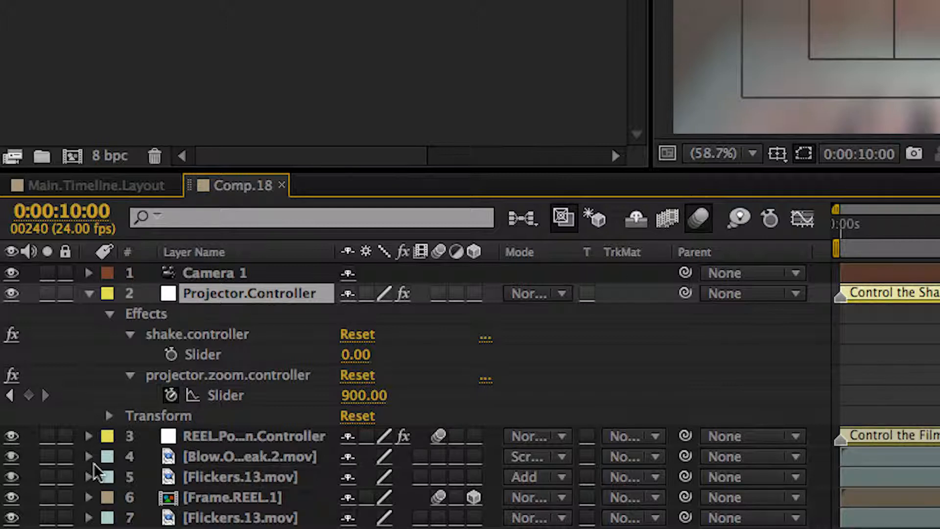
Set the REEL.Y.Position.Controller slider to -155.34 at 0:00:10:00, and collapse both controller layers.
click(88, 436)
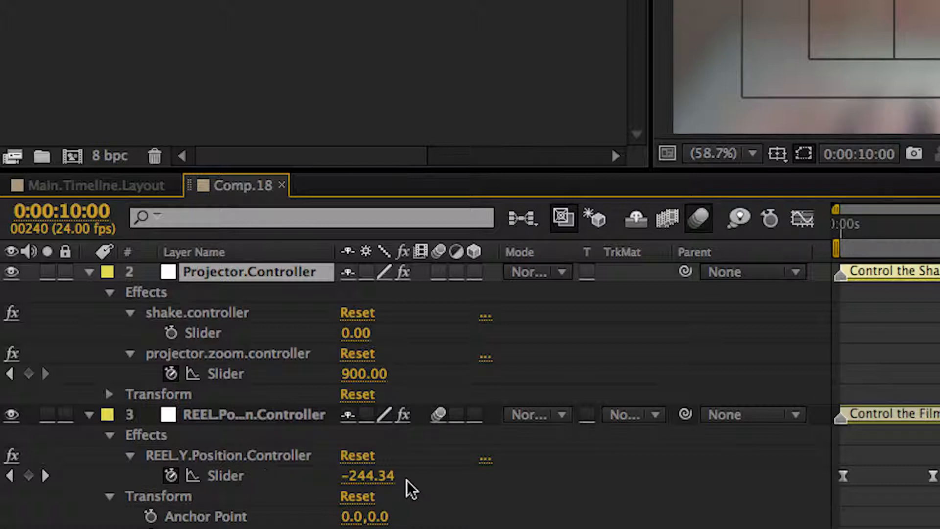
drag(383, 484, 682, 453)
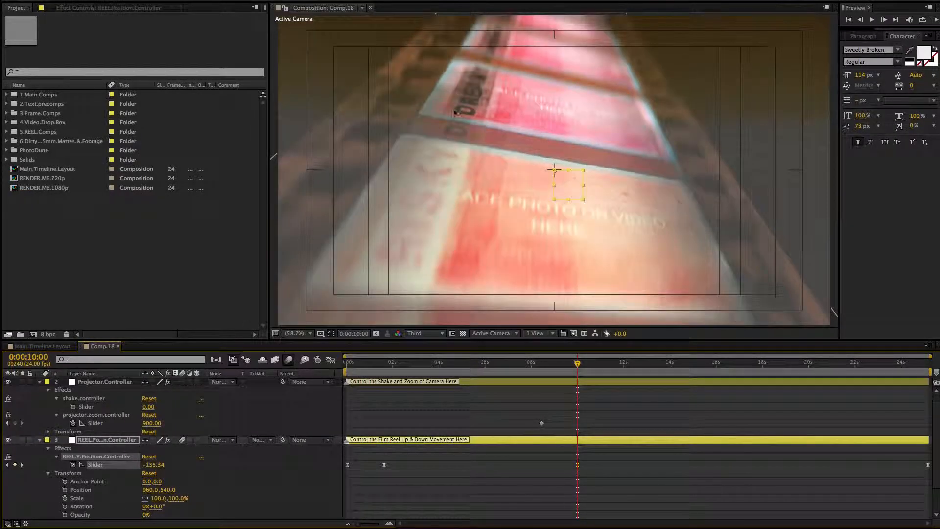
click(40, 382)
click(40, 398)
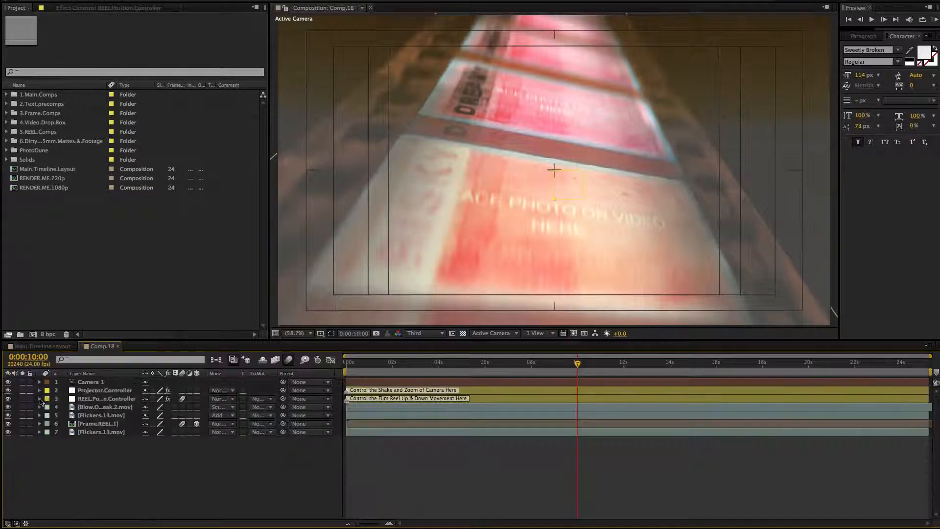
Inspect the transform properties of the Blow.O...eak.2.mov layer in Comp.18 and collapse the layer again.
click(84, 407)
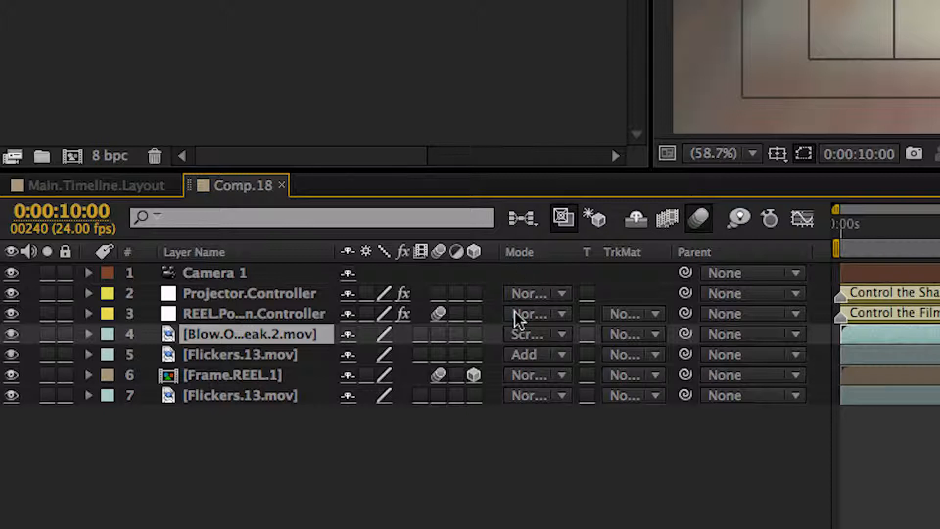
drag(297, 333, 289, 334)
click(88, 334)
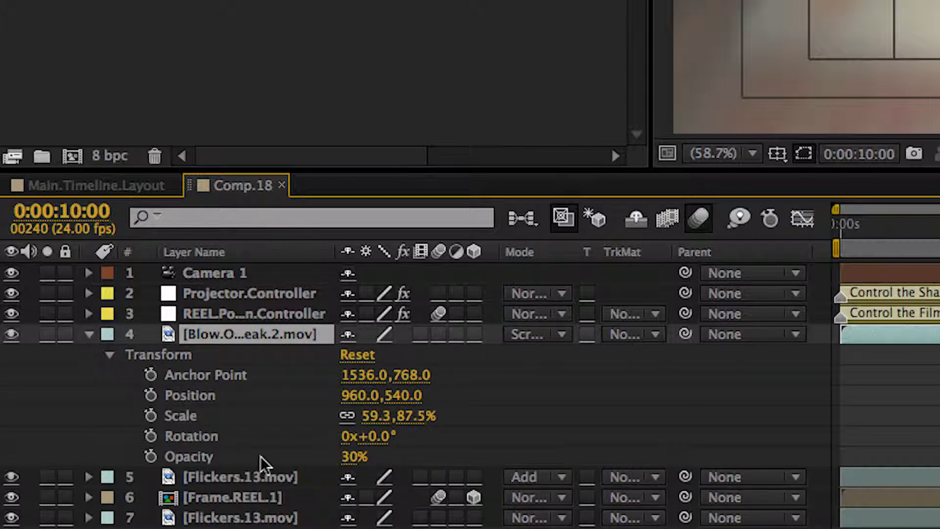
click(89, 334)
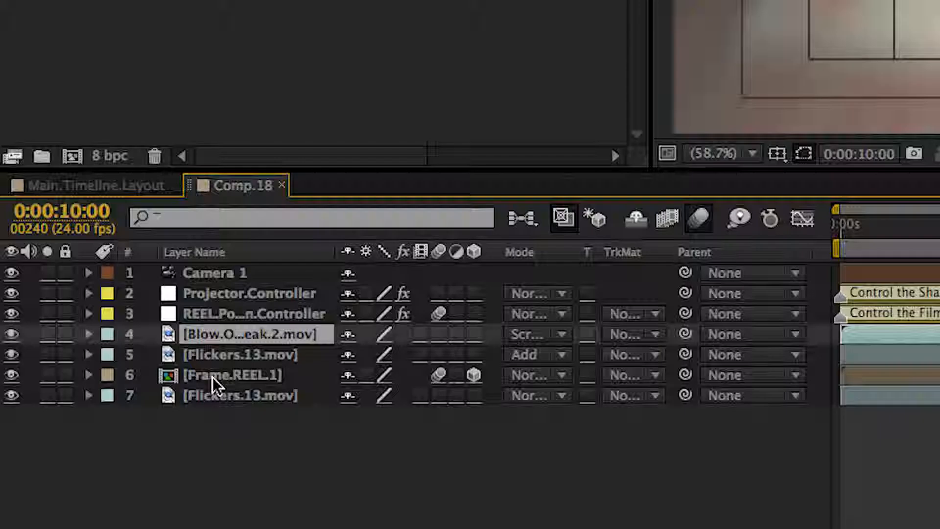
Open the Frame.REEL.1 composition from Comp.18 and look over the film strip's frames along its length.
click(89, 423)
double_click(97, 423)
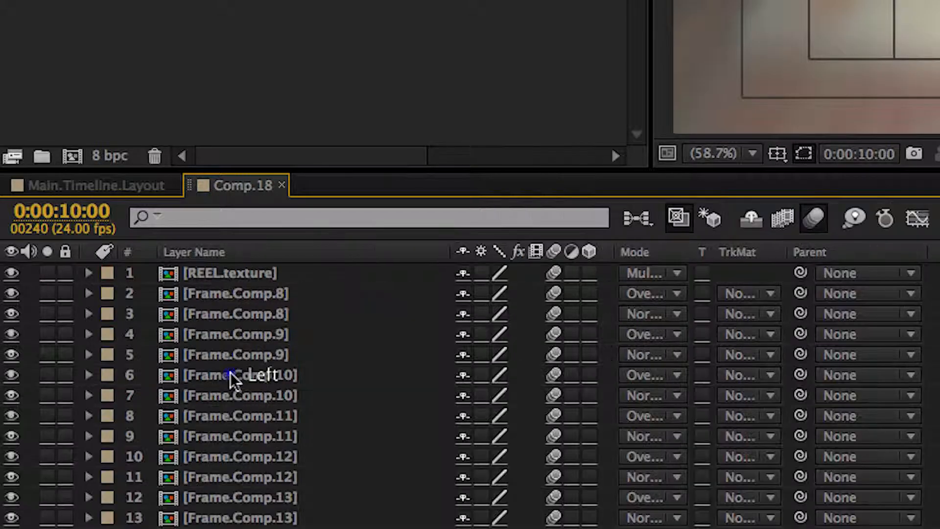
double_click(231, 375)
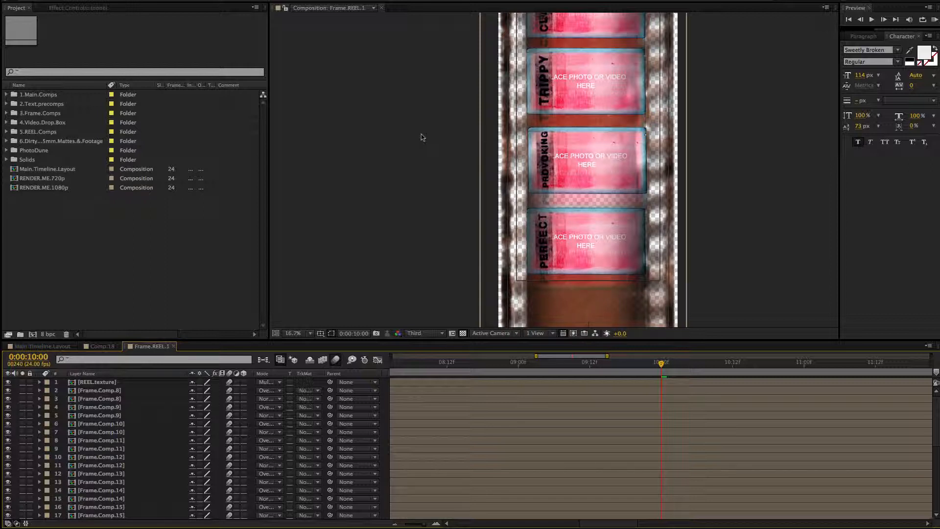
key(comma)
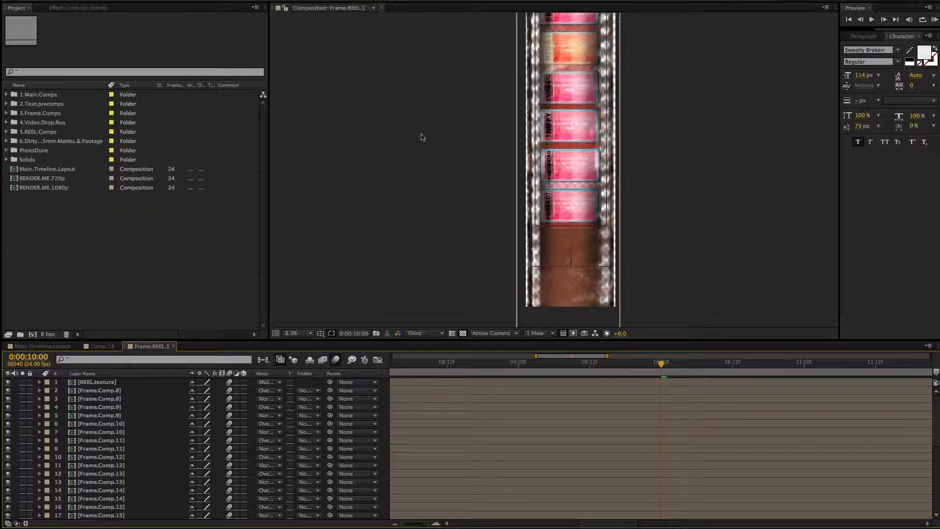
drag(426, 118, 401, 231)
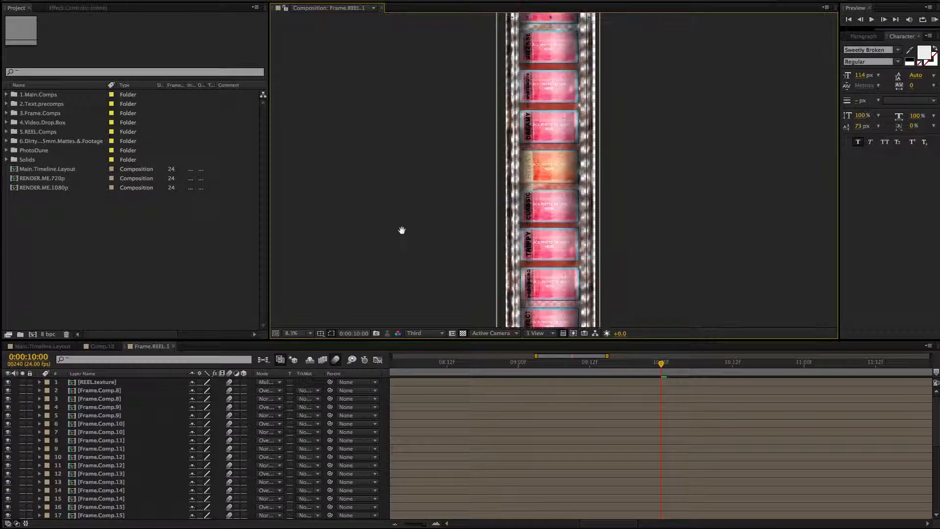
drag(421, 164, 399, 254)
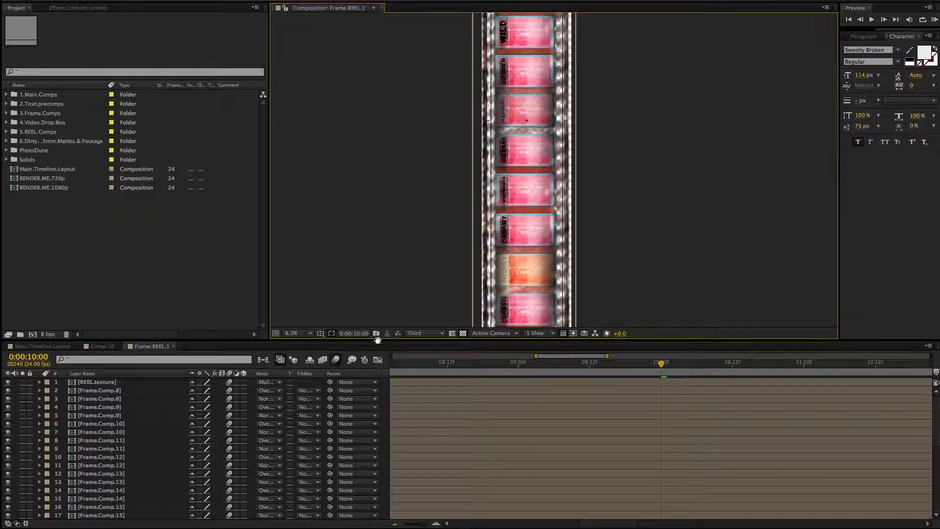
drag(377, 339, 354, 432)
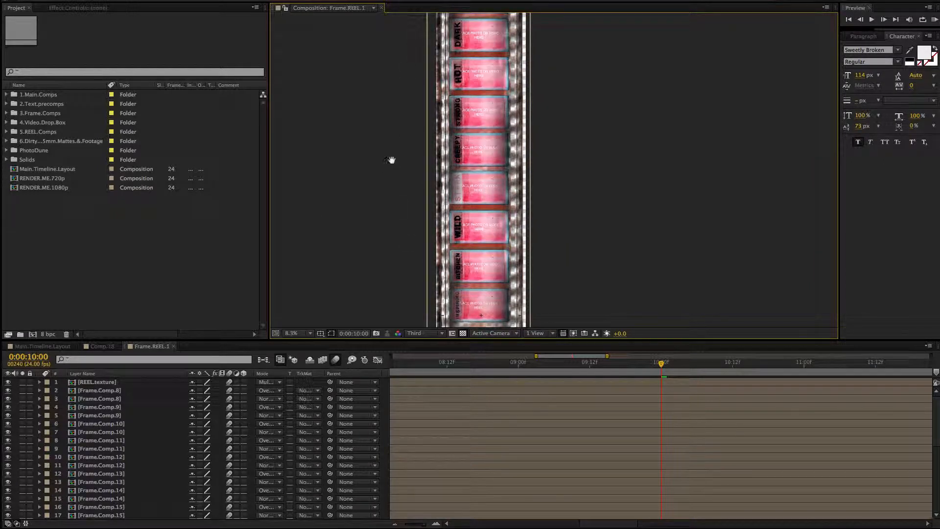
Examine the duplicated Frame.Comp.8 and Frame.Comp.14 layers and view the WILD and STARK frames up close.
click(129, 390)
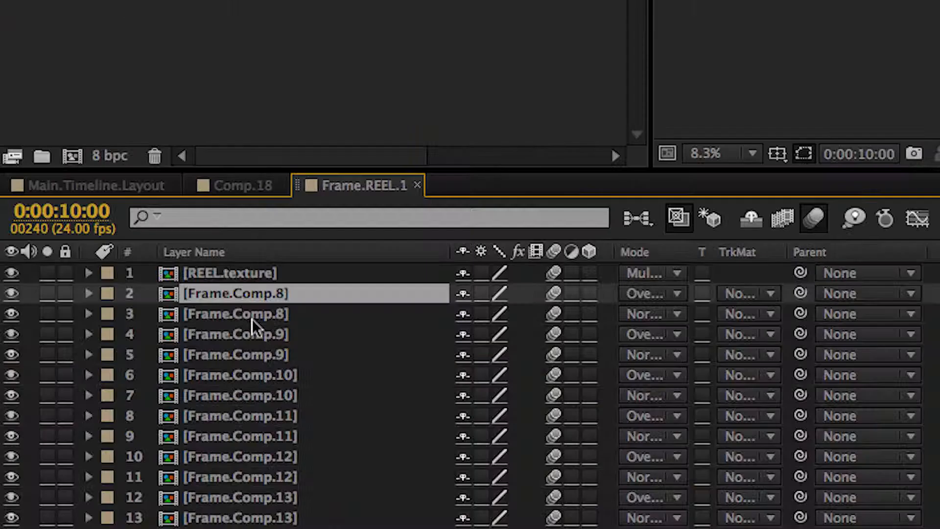
click(106, 400)
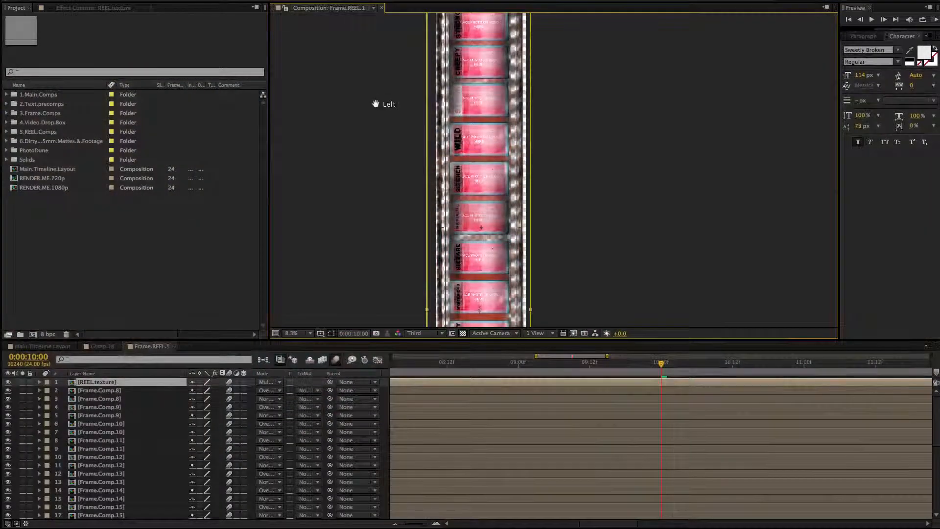
click(114, 489)
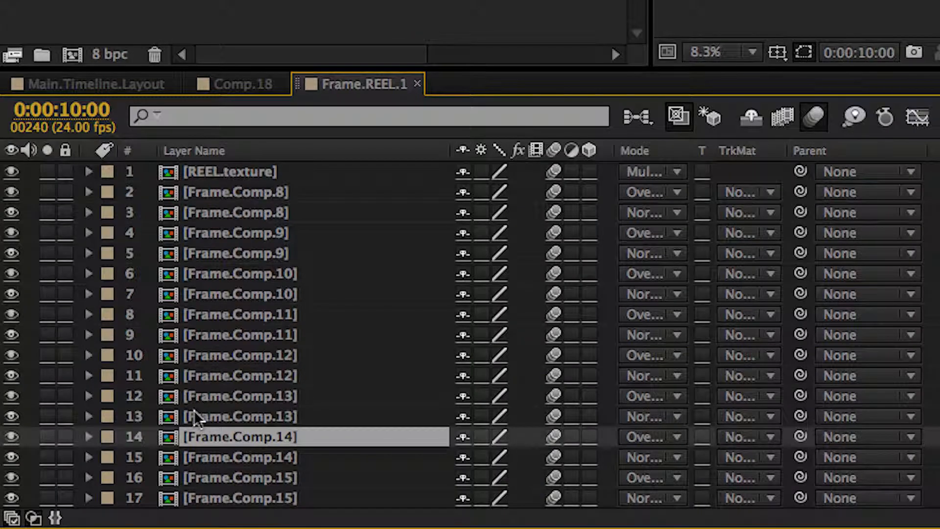
scroll(435, 115, up, 2)
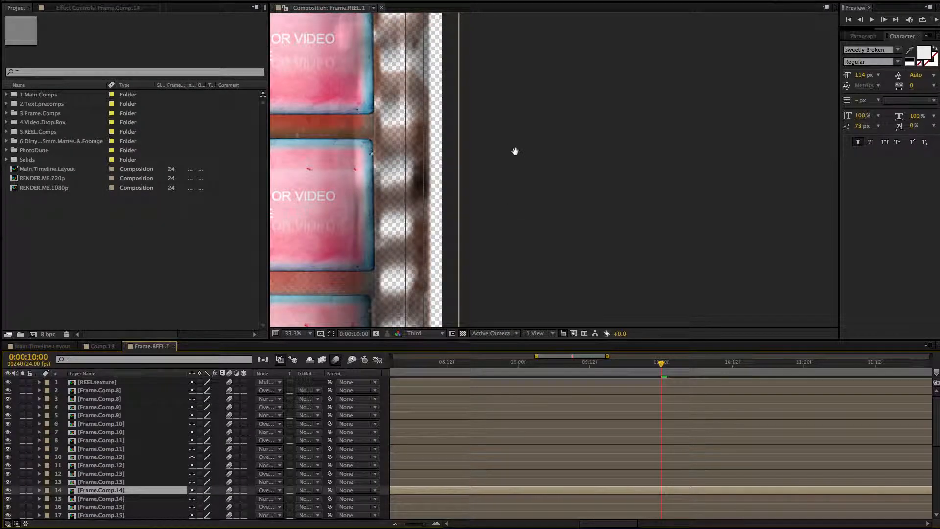
drag(489, 89, 733, 246)
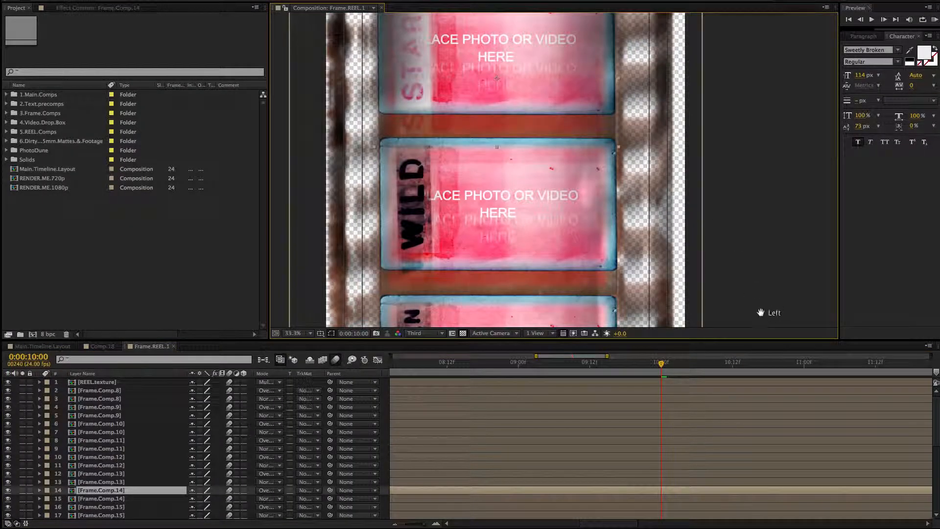
right_click(722, 167)
key(Escape)
drag(718, 157, 730, 313)
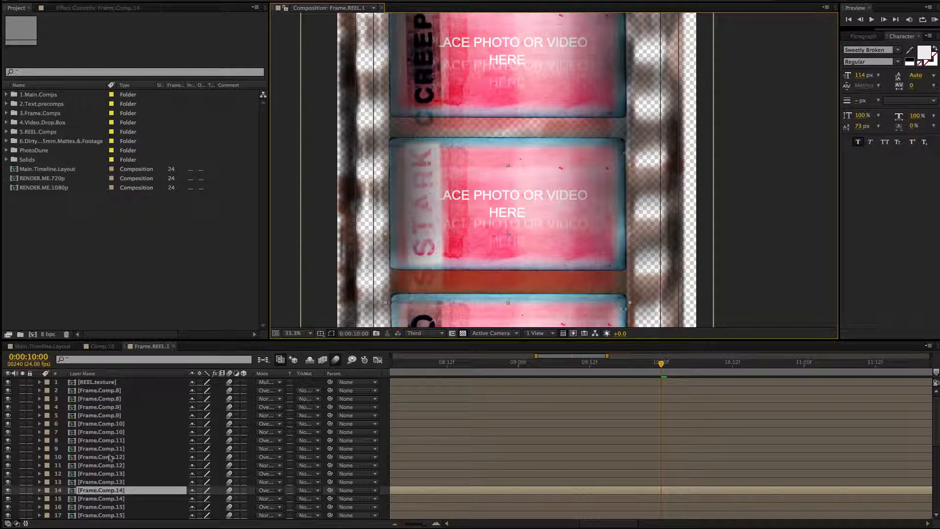
Inspect the upper Frame.Comp.14 layer's position keyframes and loopOut("cycle") expression over the full timeline, then collapse its properties.
click(99, 499)
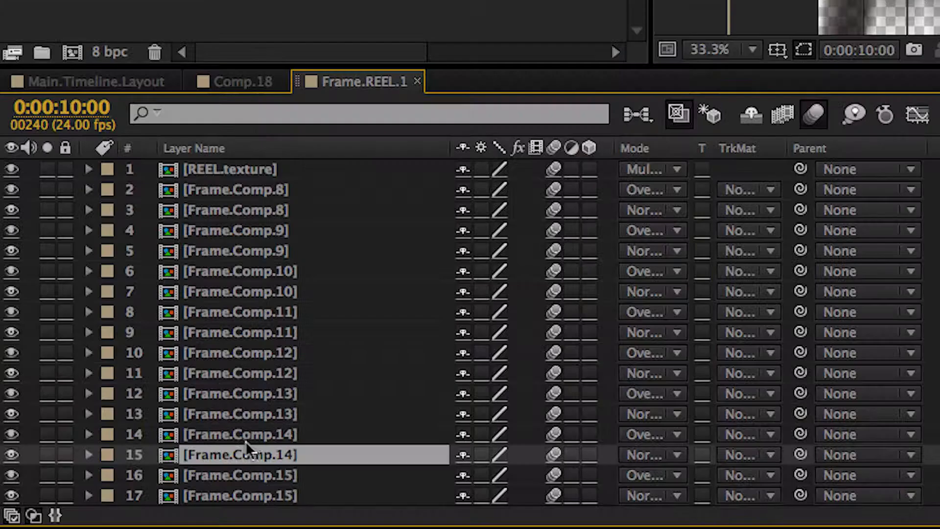
click(104, 491)
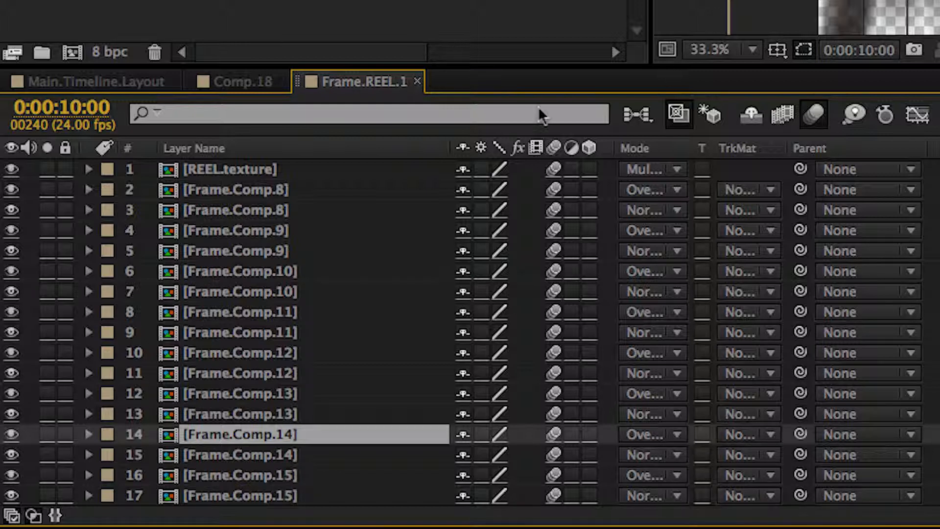
click(89, 434)
scroll(93, 435, down, 3)
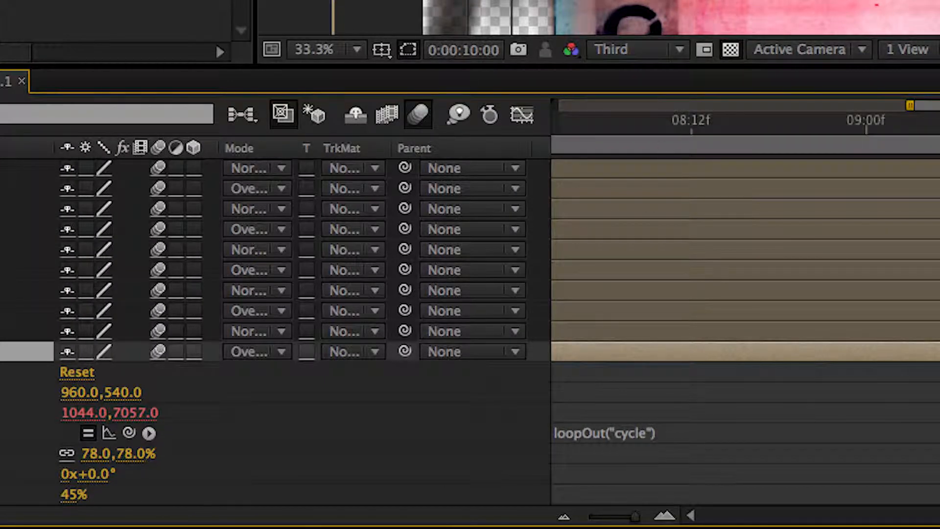
key(minus)
key(minus)
key(minus)
key(minus)
key(minus)
key(minus)
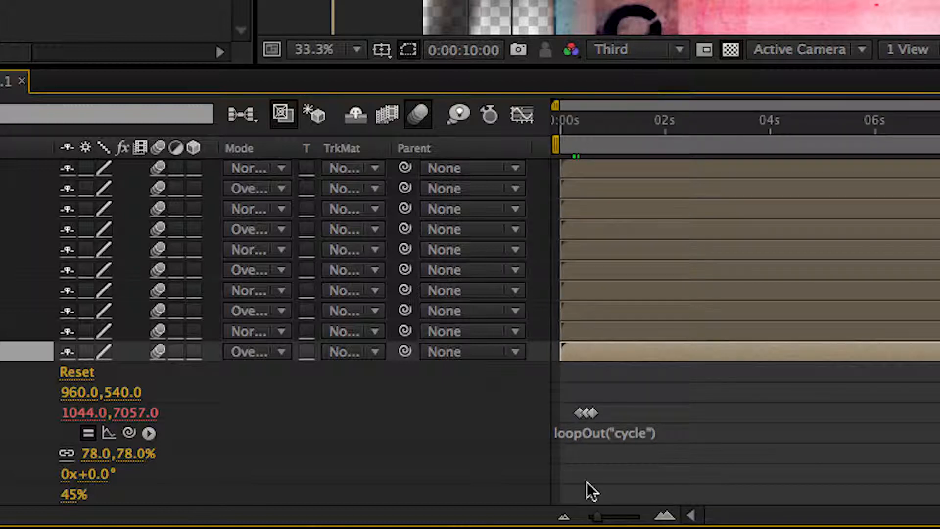
mouse_move(588, 413)
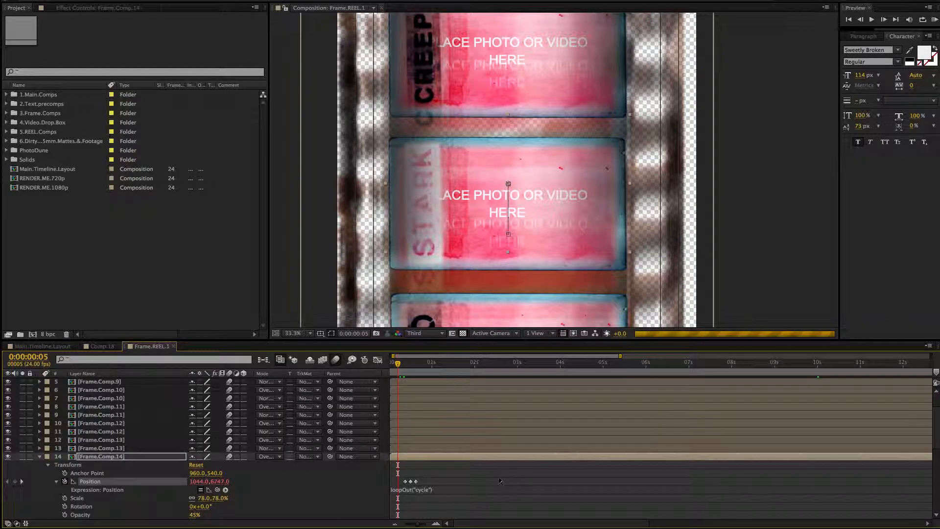
click(40, 456)
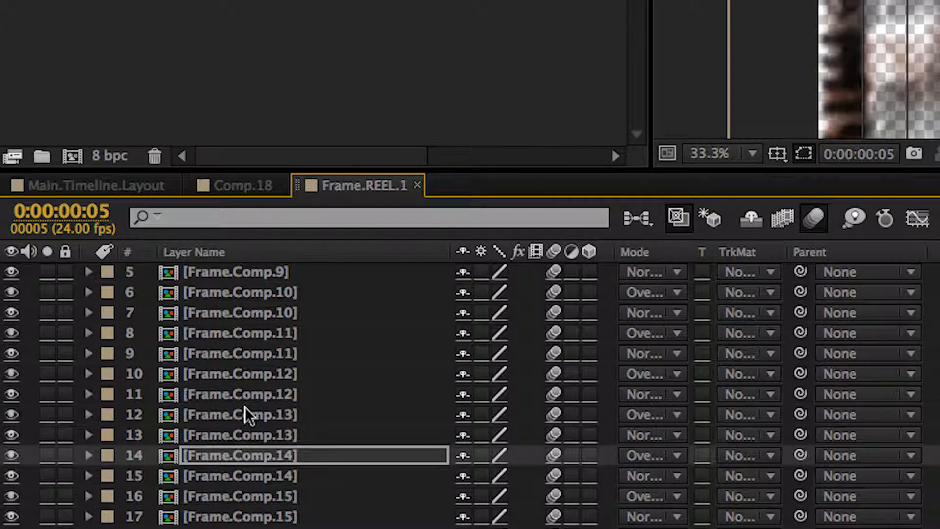
Hide the overlay copies of Frame.Comp.12, Frame.Comp.13 and Frame.Comp.14 to compare the reel's look, and show them again.
click(241, 395)
click(243, 382)
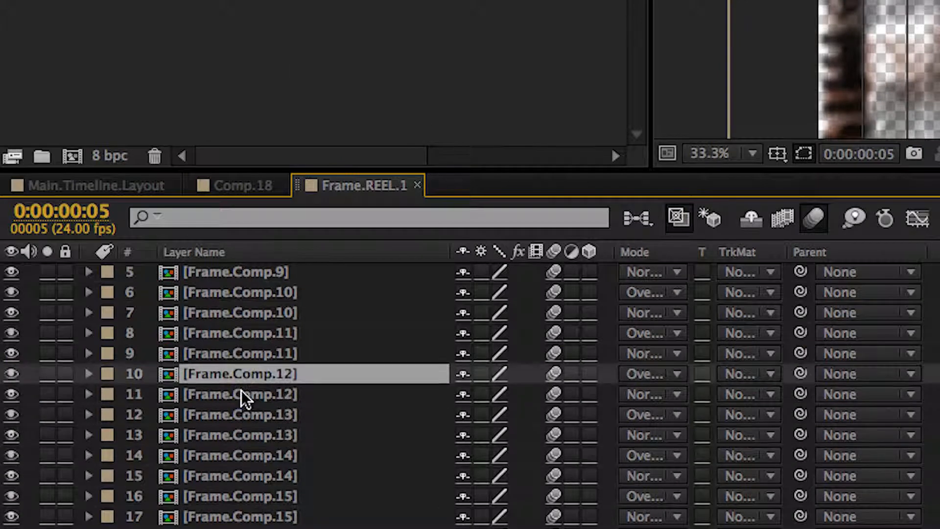
super+click(251, 414)
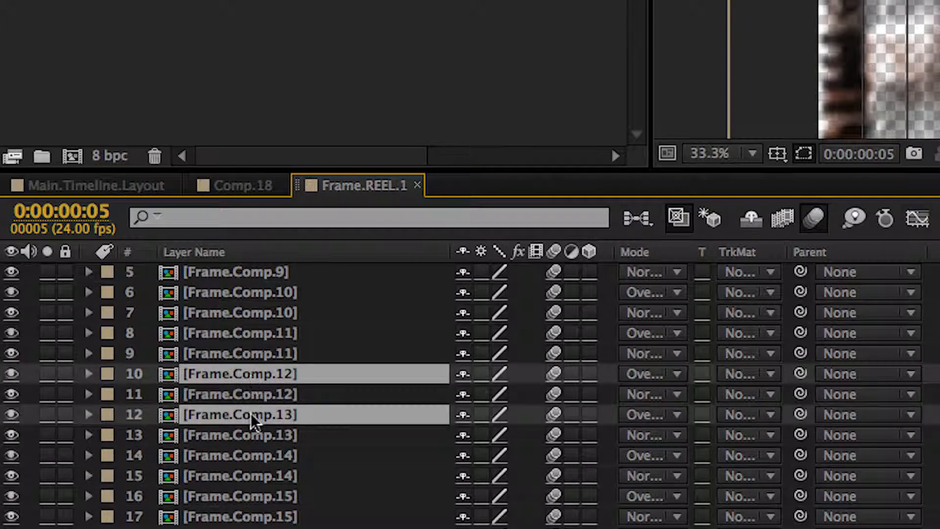
super+click(245, 453)
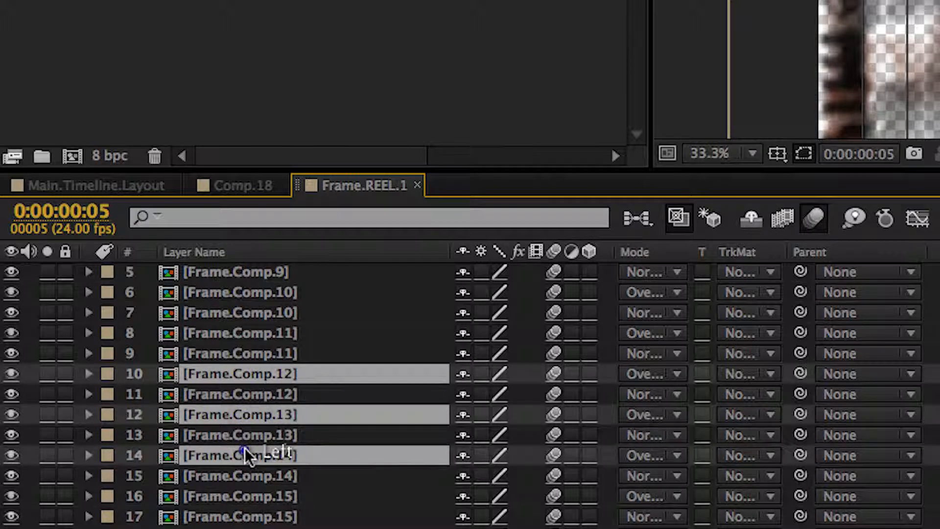
click(11, 455)
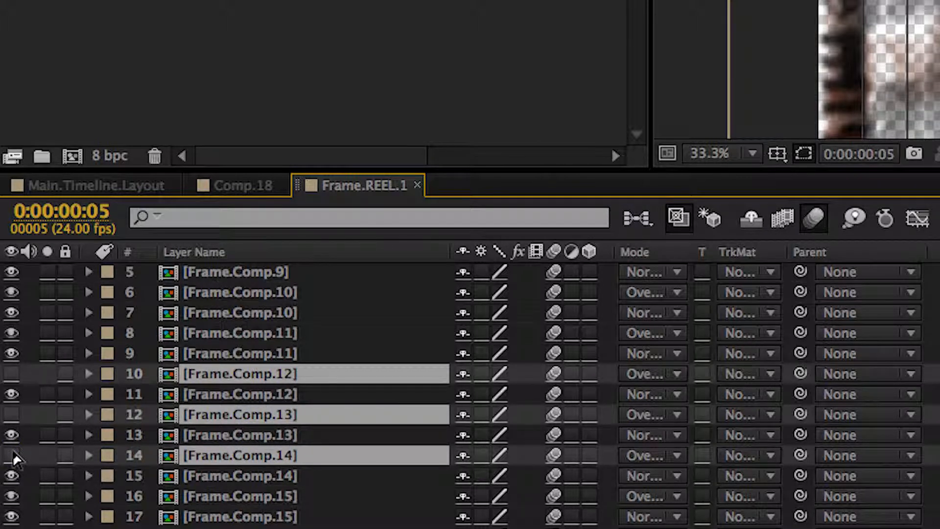
click(13, 453)
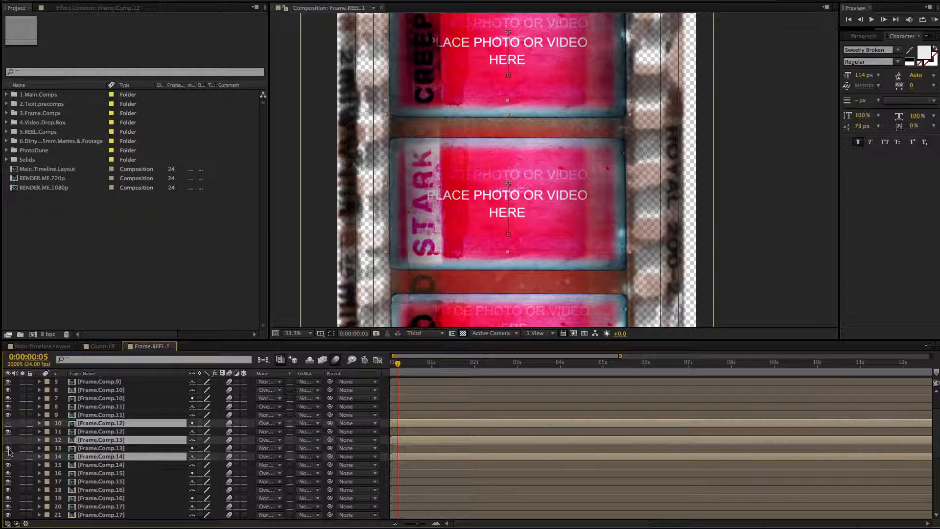
click(12, 453)
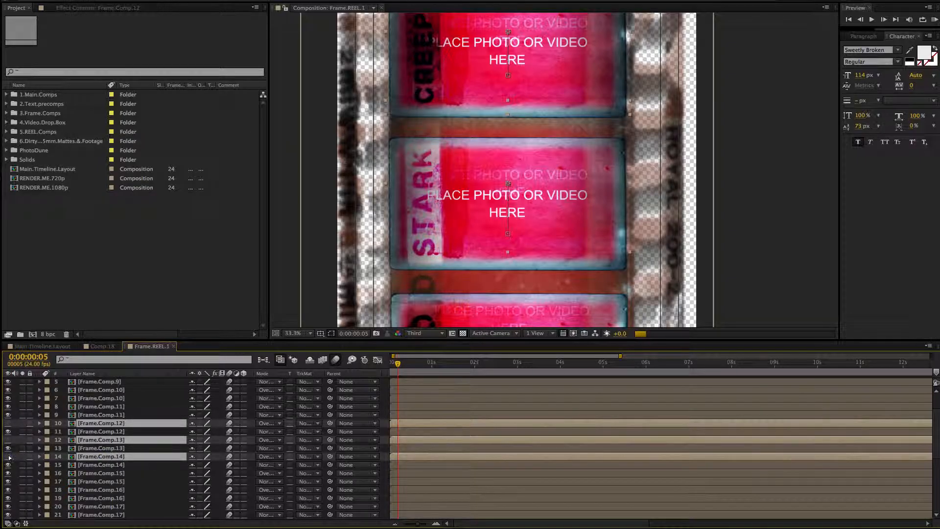
click(10, 456)
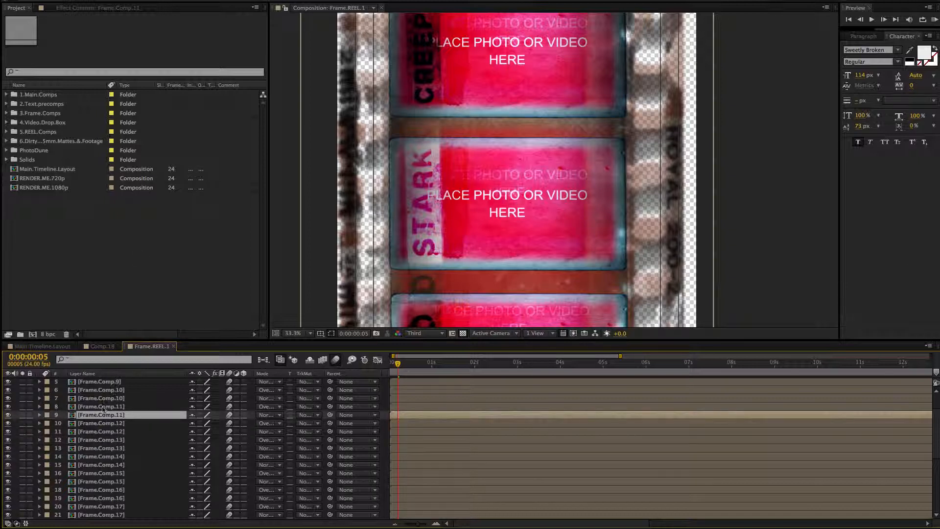
Open Frame.Comp.14 from the reel and go into its Text.precomp.26 composition.
click(101, 413)
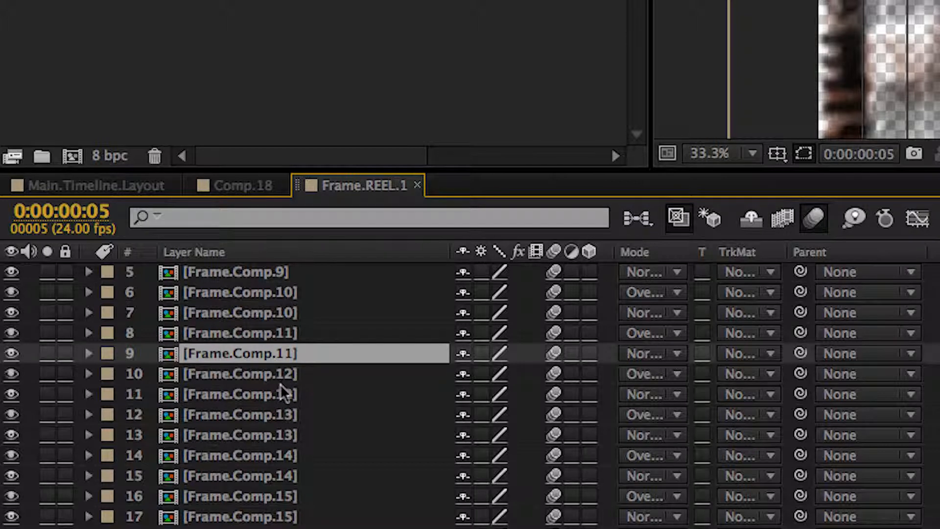
click(250, 453)
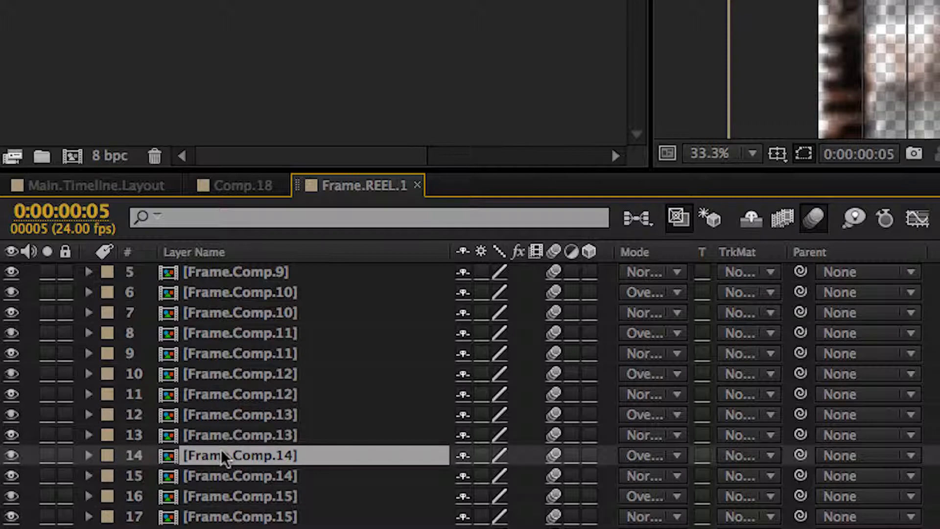
double_click(213, 473)
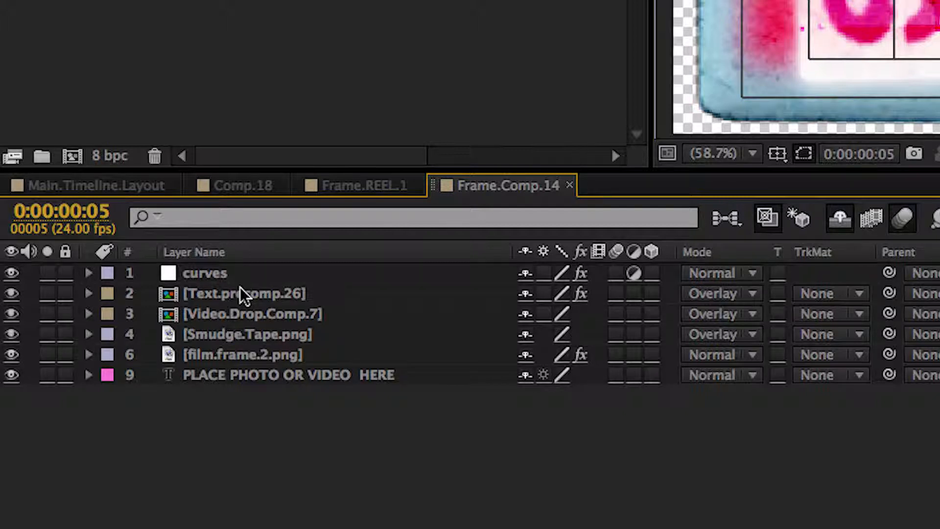
click(210, 295)
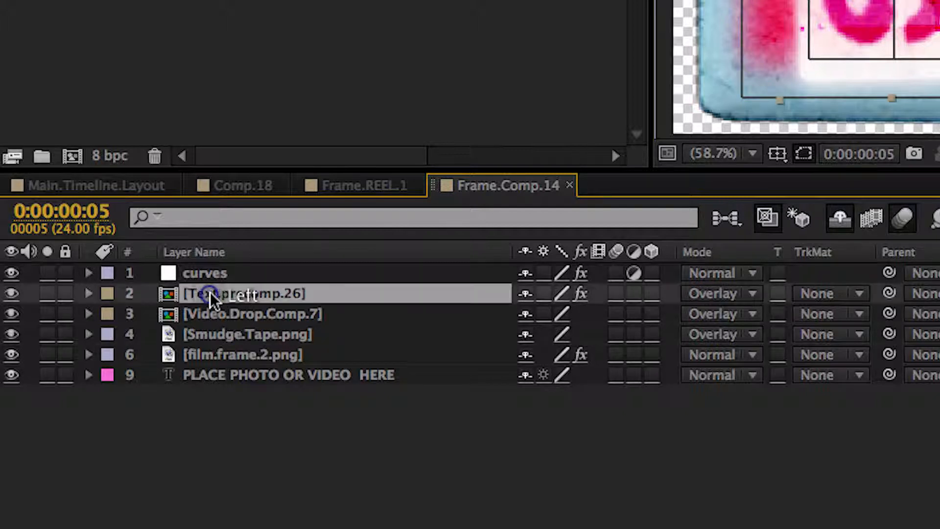
double_click(250, 293)
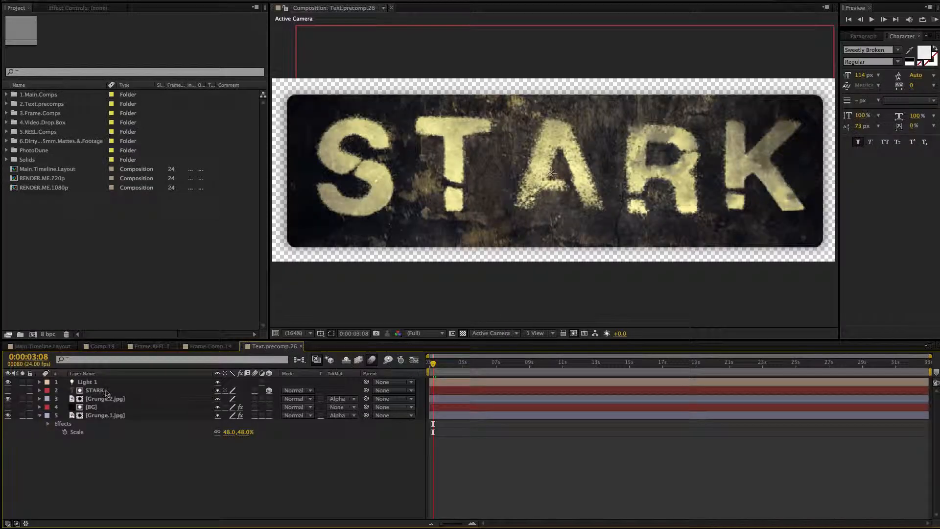
Replace the text of the STARK layer in Text.precomp.26 with "MOVE".
double_click(107, 392)
key(BackSpace)
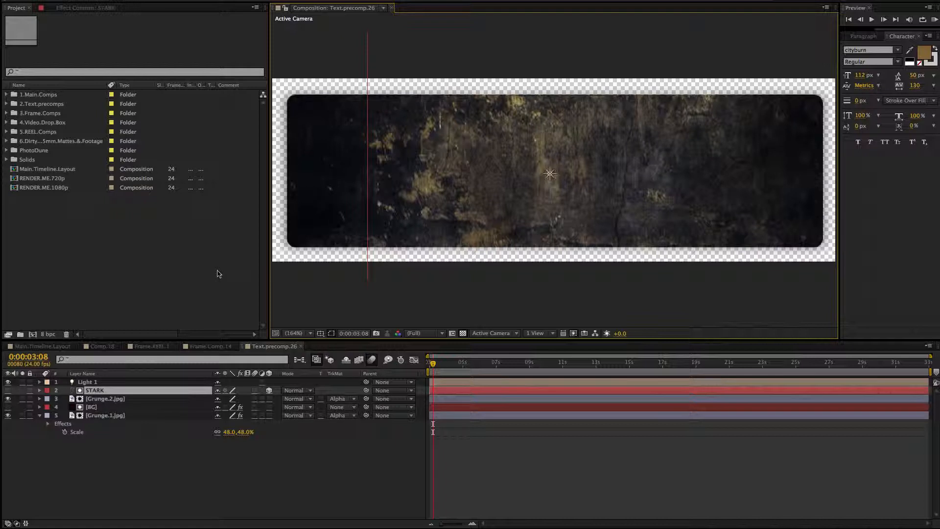
text(MOVE)
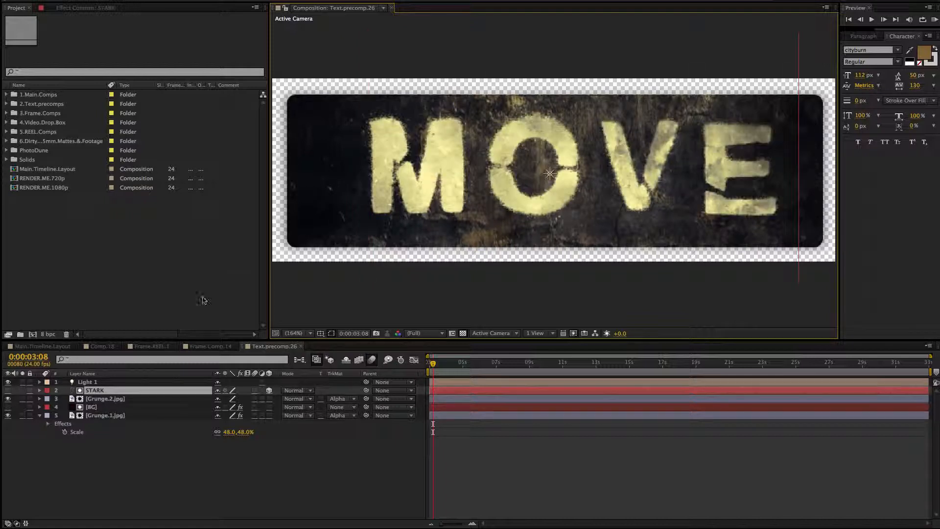
Return to Frame.Comp.14 and open its Video.Drop.Comp.7 composition.
click(209, 346)
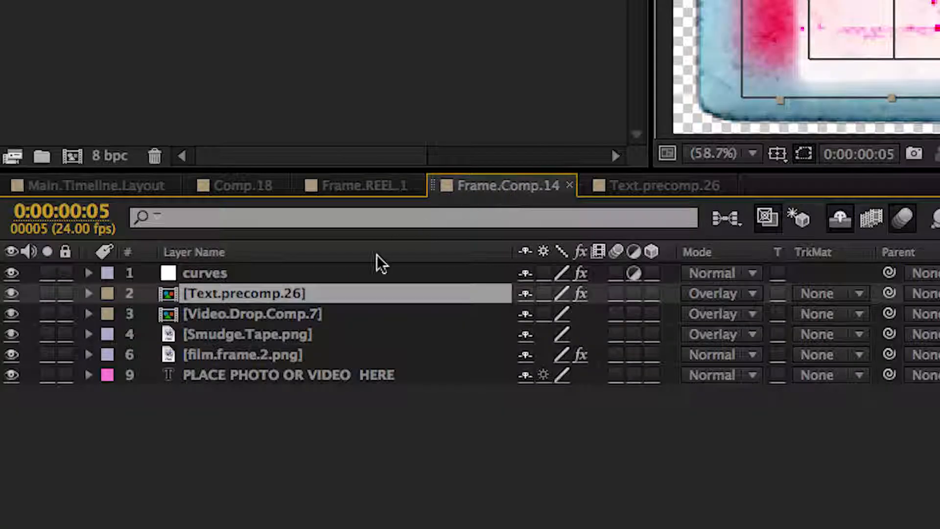
click(255, 312)
double_click(254, 313)
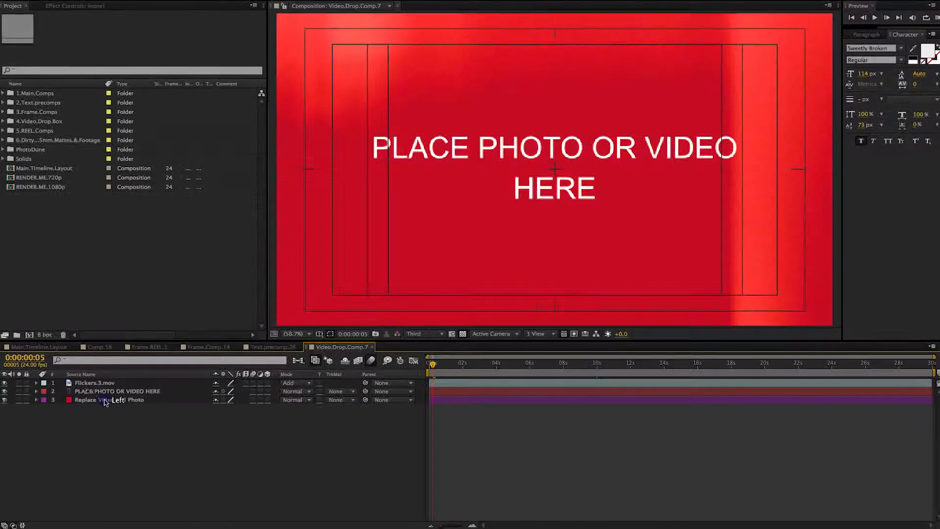
Add road.jpg from the PhotoDune folder to Video.Drop.Comp.7, between Flickers.3.mov and the placeholder text layer.
click(6, 150)
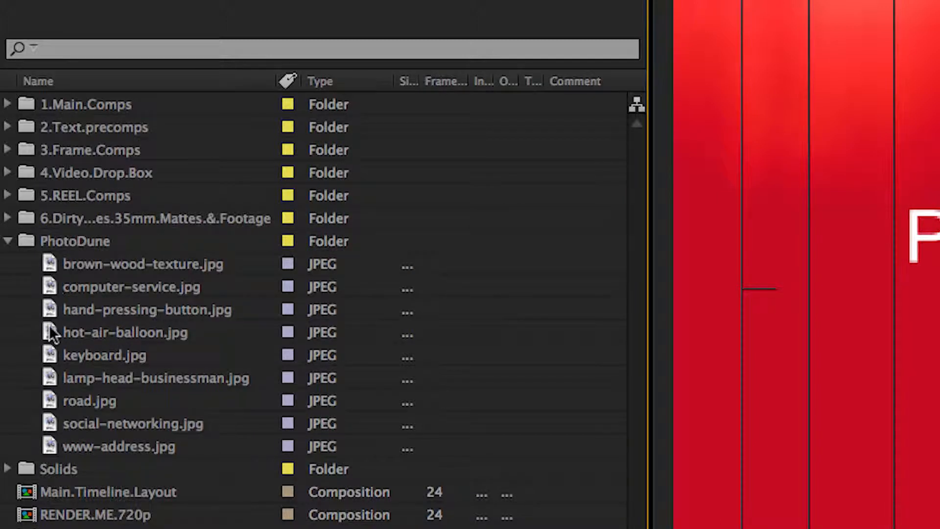
click(46, 395)
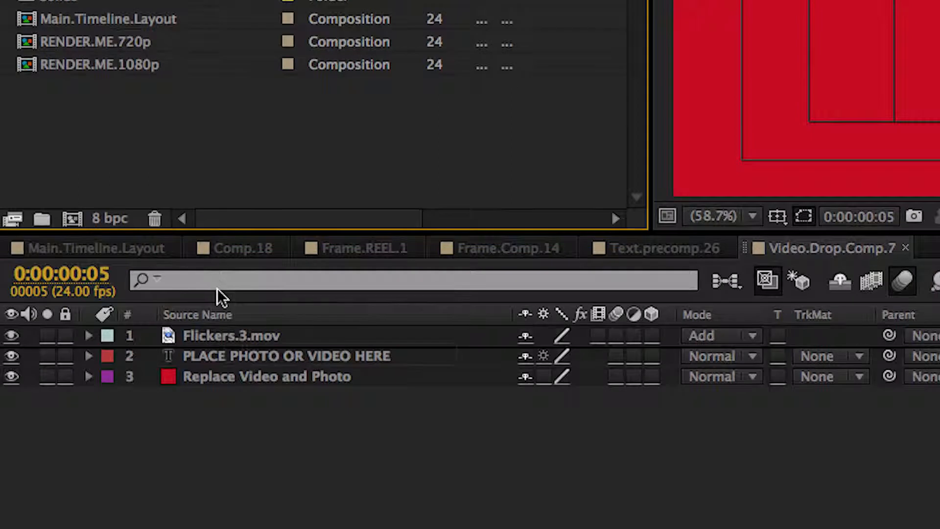
drag(217, 289, 217, 333)
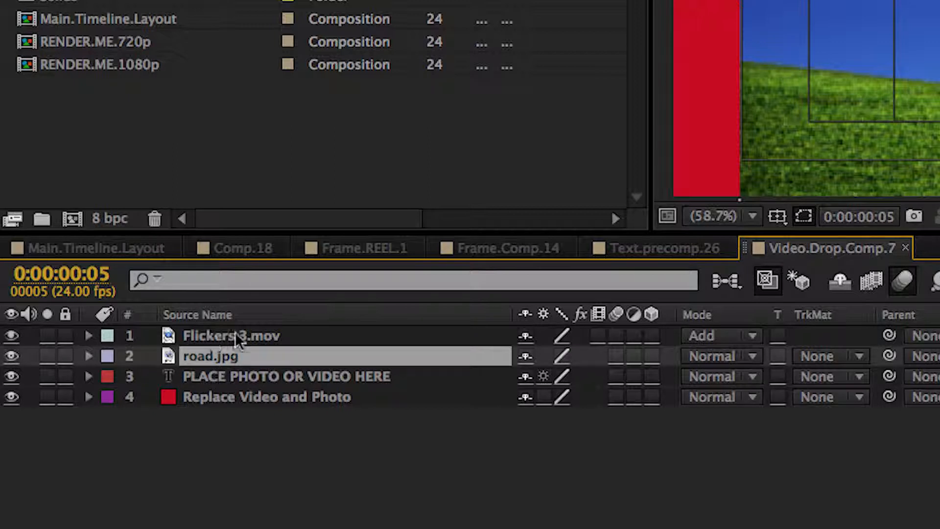
click(234, 335)
click(237, 334)
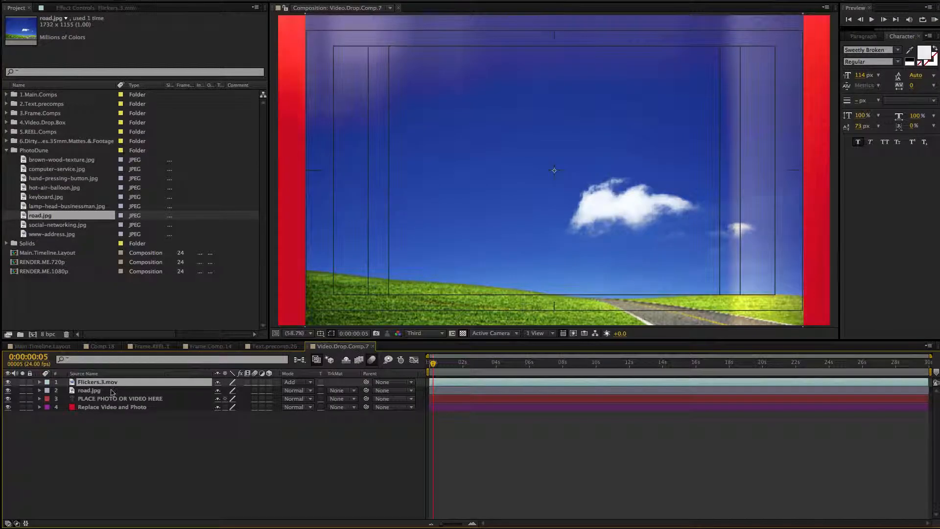
Try shifting the road.jpg photo slightly up and to the left in the frame, and undo the move.
click(244, 294)
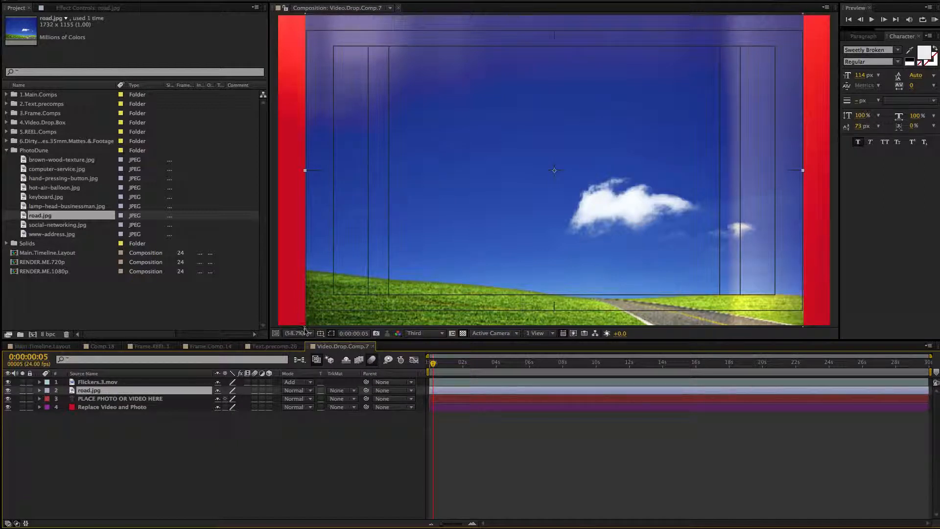
mouse_move(304, 325)
mouse_down()
mouse_move(287, 326)
mouse_move(309, 314)
mouse_up()
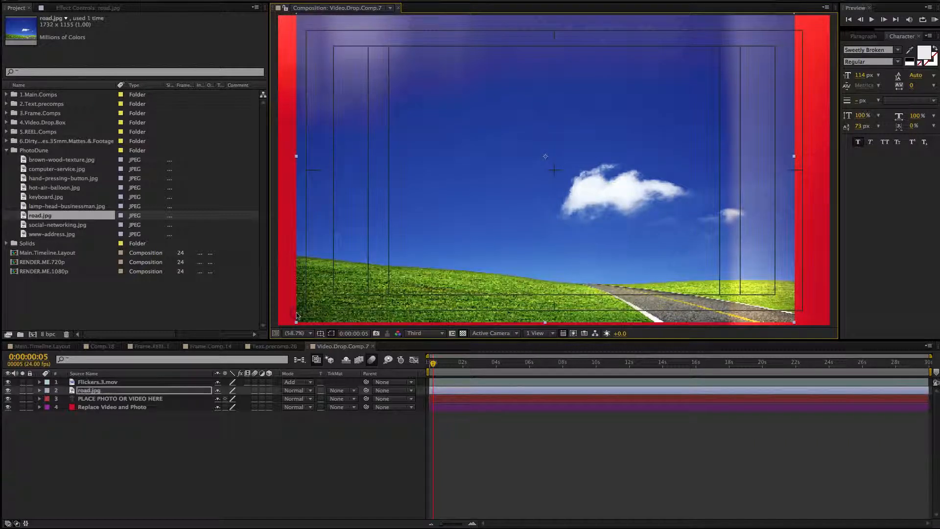
key(ctrl+z)
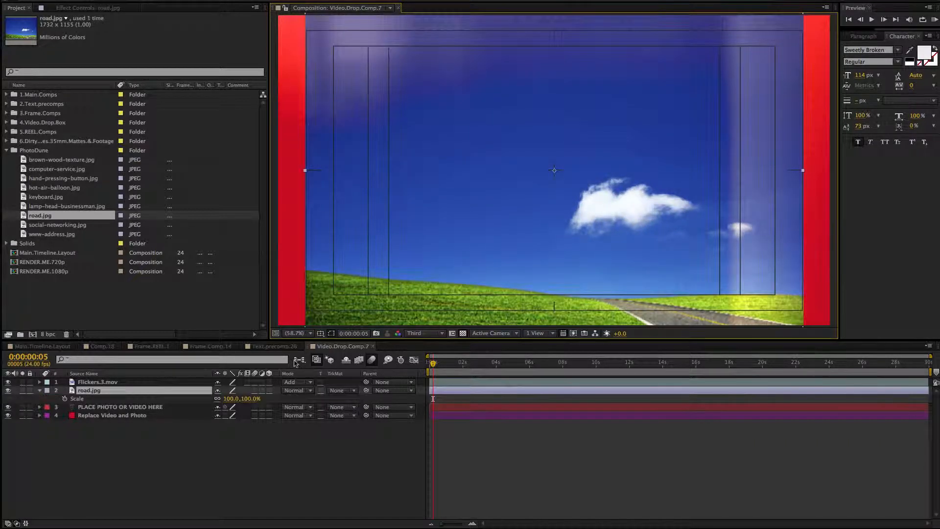
Go back through Frame.Comp.14 and Frame.REEL.1 to Comp.18 to check the new photo and text in the reel.
click(229, 347)
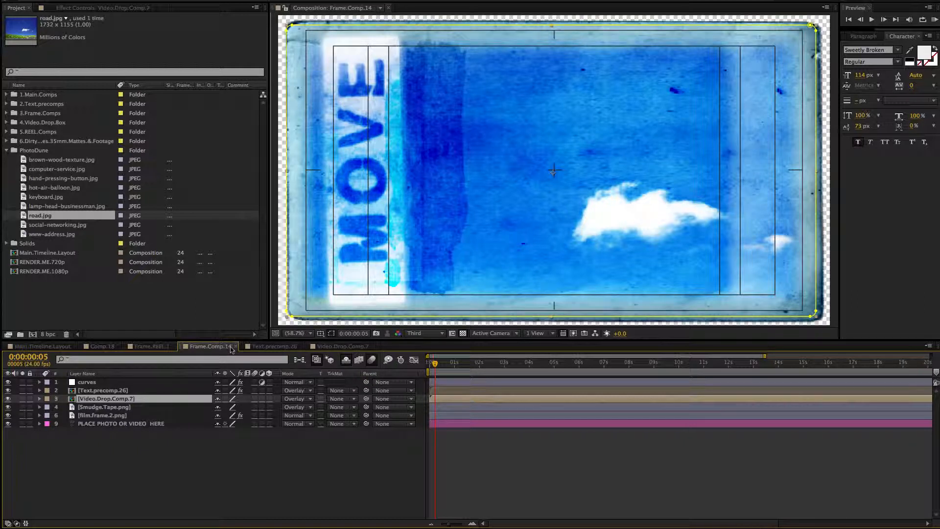
click(152, 346)
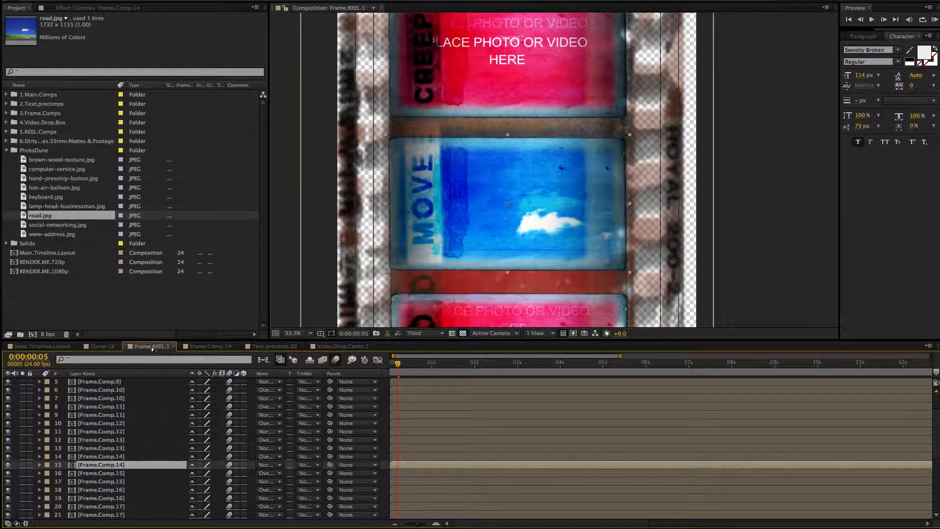
click(102, 346)
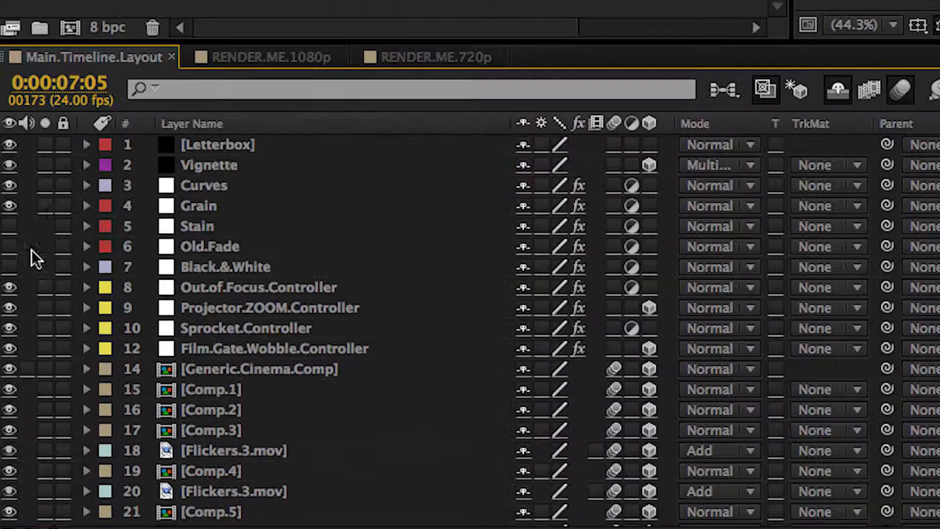
Show and hide the Stain layer in Main.Timeline.Layout to compare its look, and look through the layer stack.
click(11, 397)
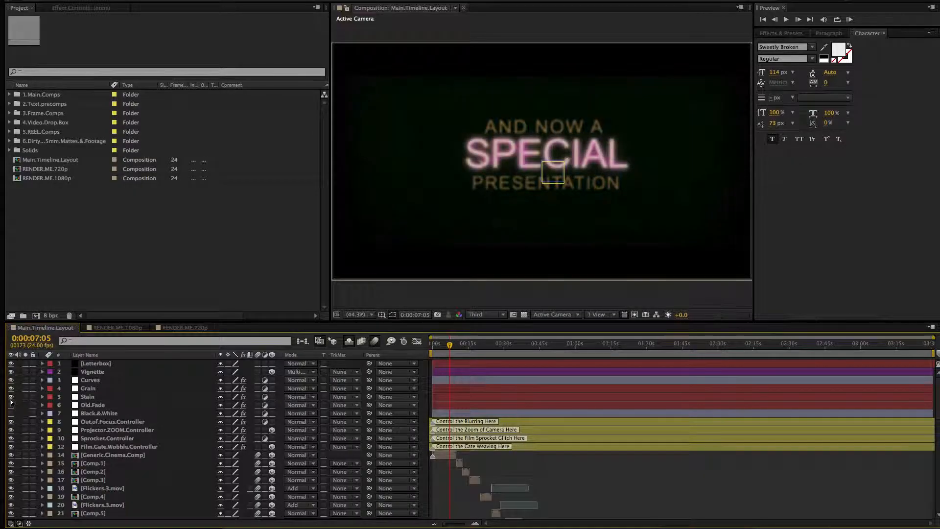
click(10, 397)
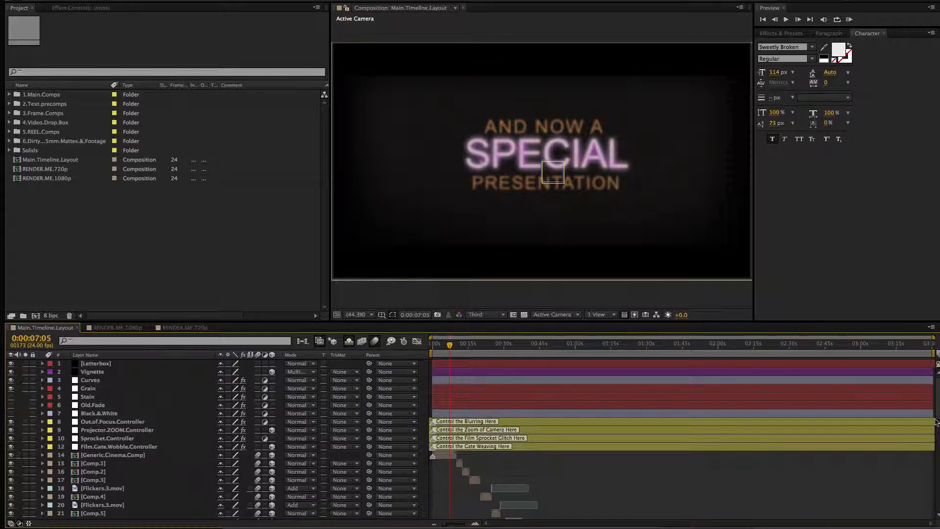
drag(936, 416, 937, 451)
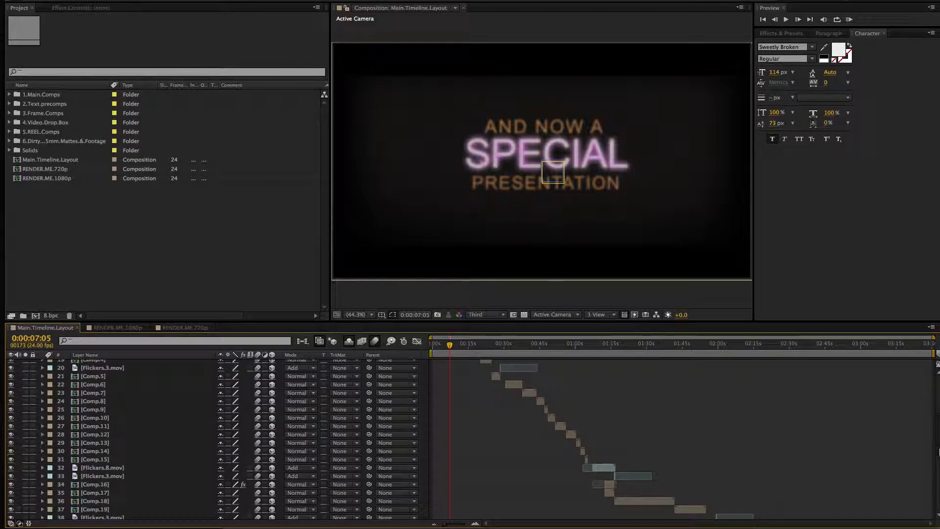
drag(937, 451, 937, 482)
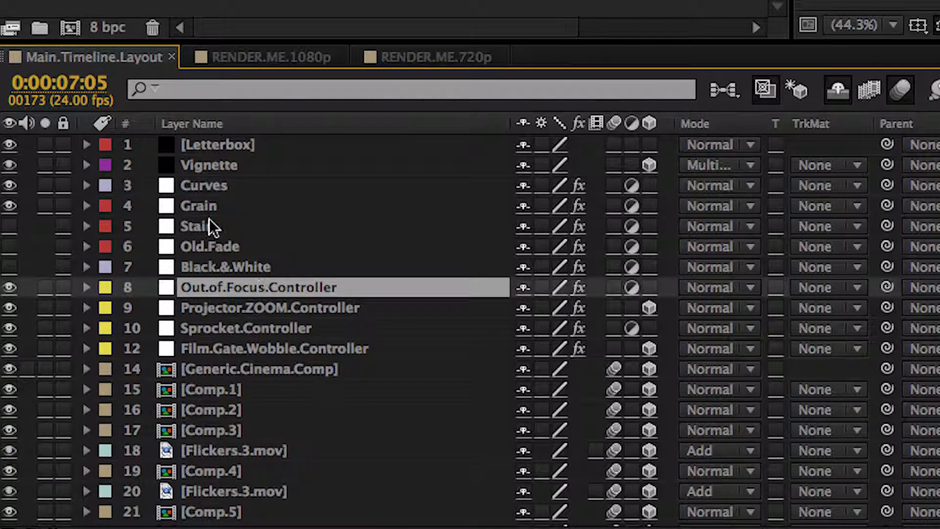
Set the Camera Lens Blur radius of Out.of.Focus.Controller to 38.0 at 0:00:07:05.
click(88, 290)
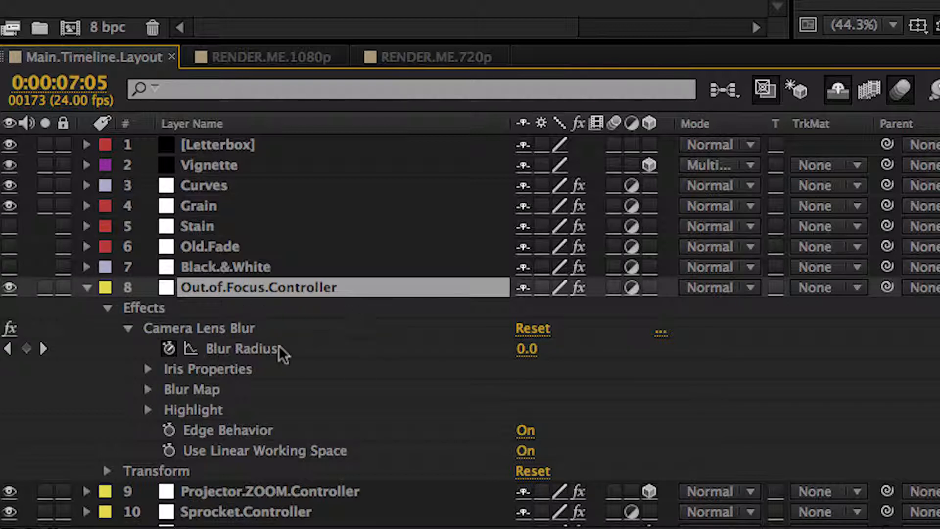
click(224, 447)
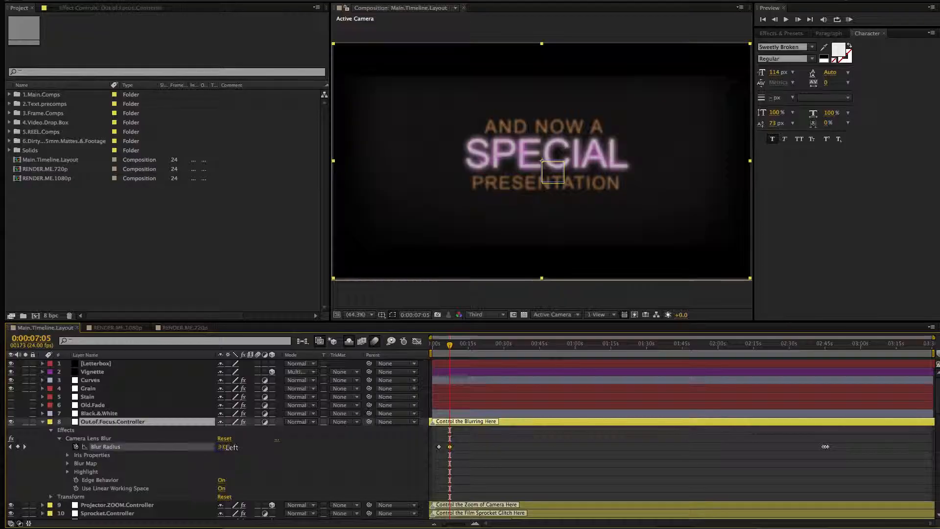
drag(224, 447, 242, 448)
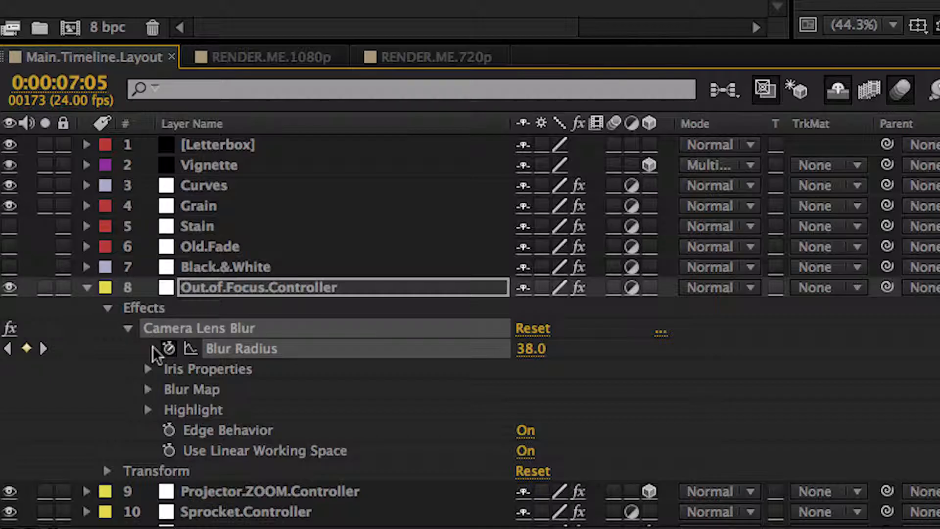
Examine the blur's Iris Properties and Blur Map settings, and collapse Out.of.Focus.Controller.
click(148, 389)
click(148, 369)
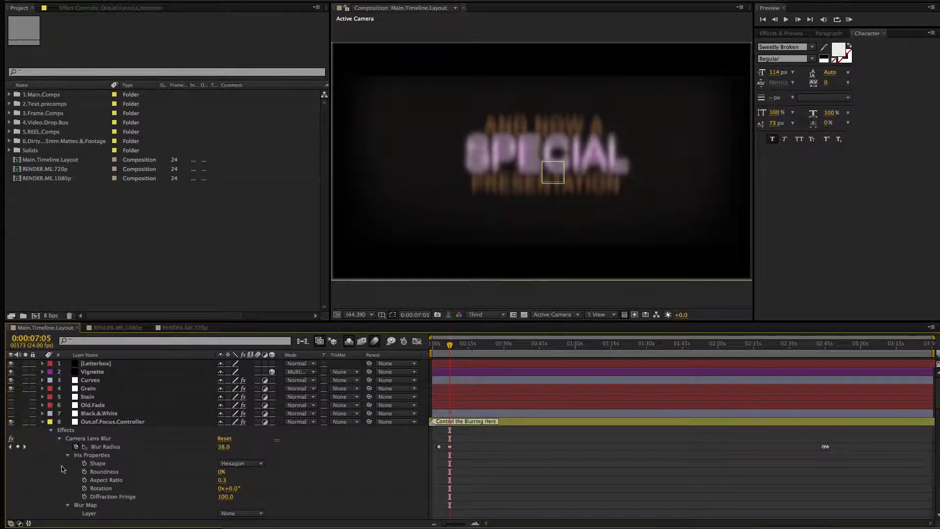
click(43, 422)
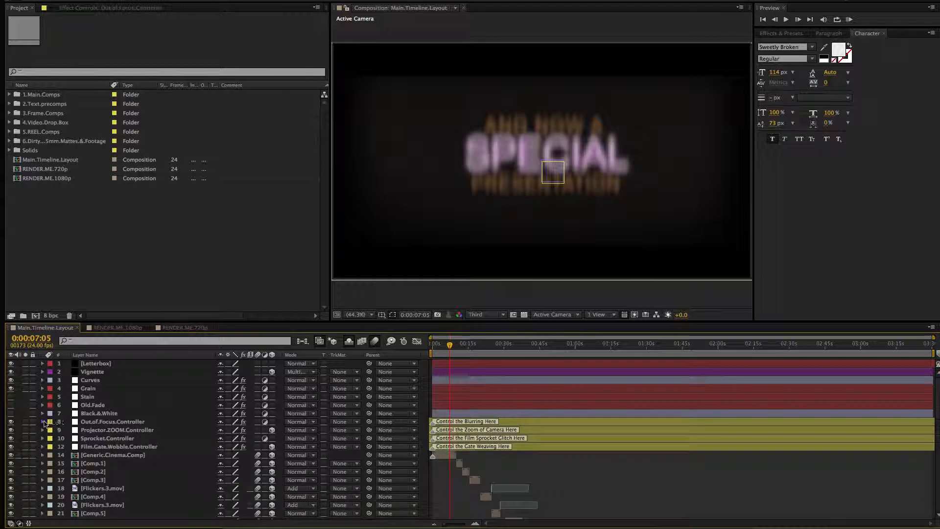
Set the Projector.Zoom.Controller slider on Projector.ZOOM.Controller to 5500 at 0:00:07:05.
scroll(86, 392, down, 3)
click(98, 371)
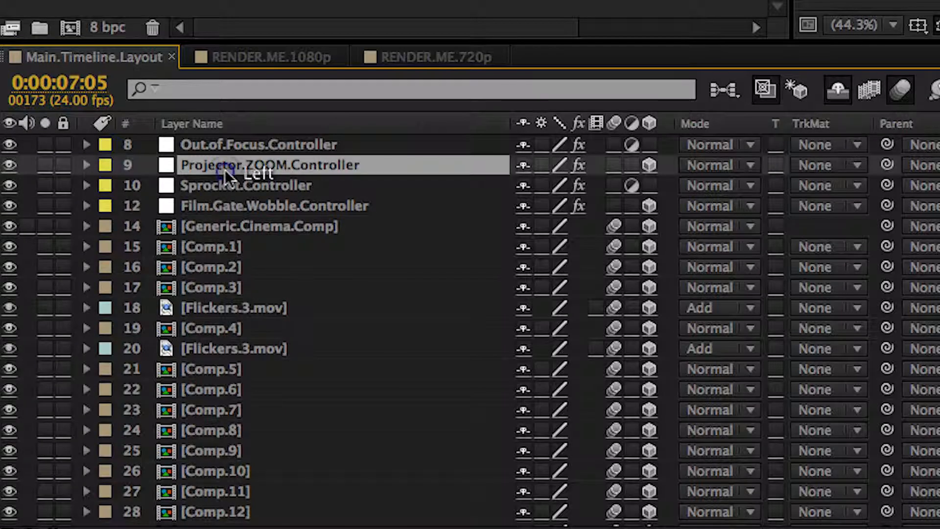
click(87, 165)
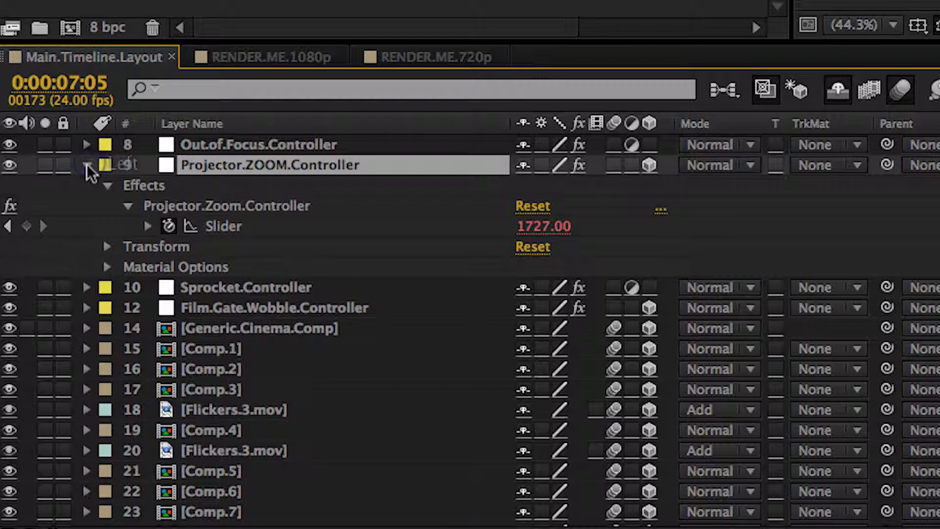
alt+click(169, 226)
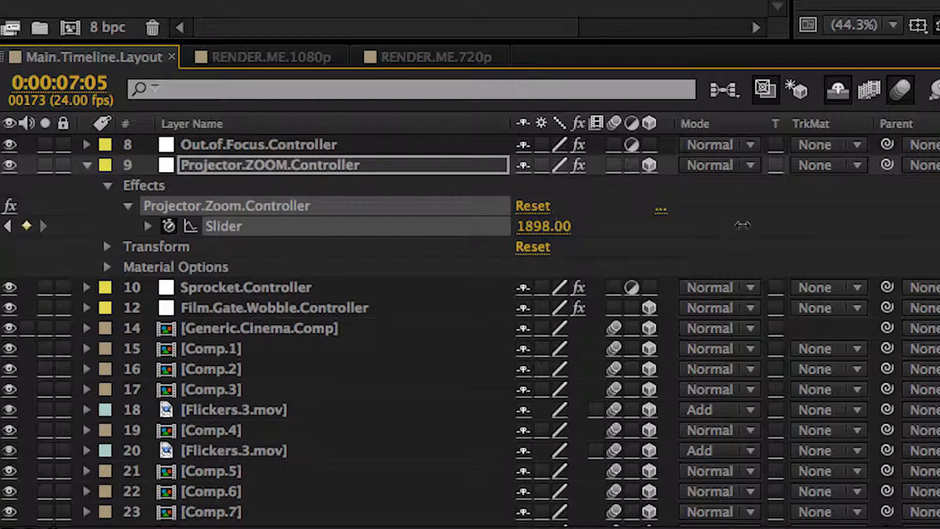
drag(543, 227, 581, 226)
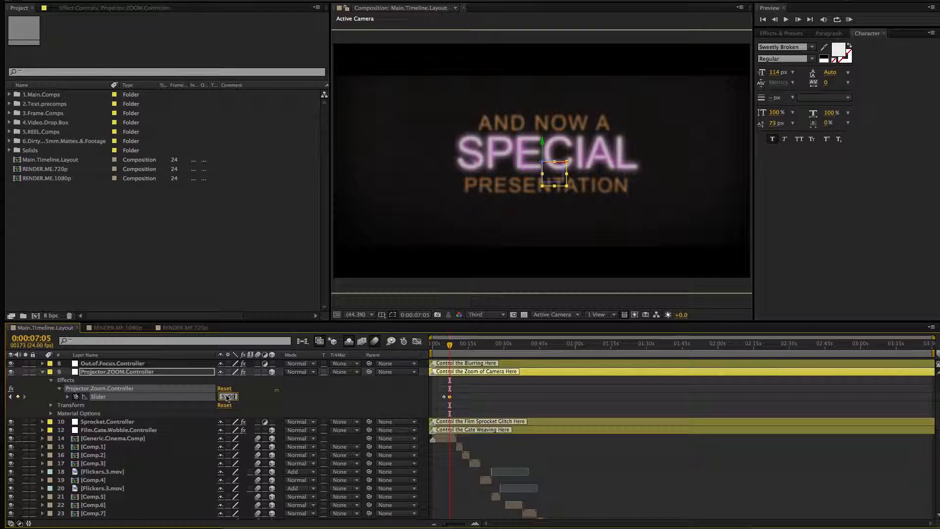
key(Return)
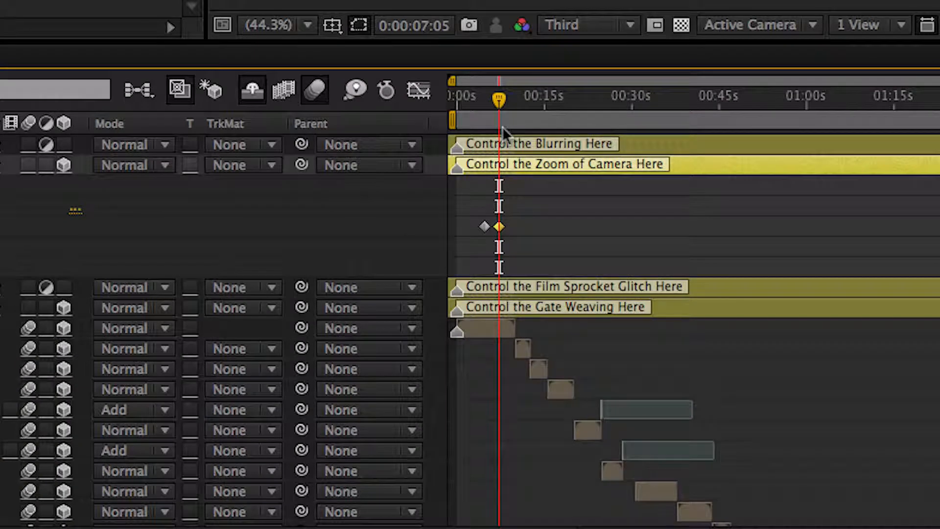
Try another zoom slider value at 0:00:09:21, revert the zoom keyframes, and collapse Projector.ZOOM.Controller.
click(512, 93)
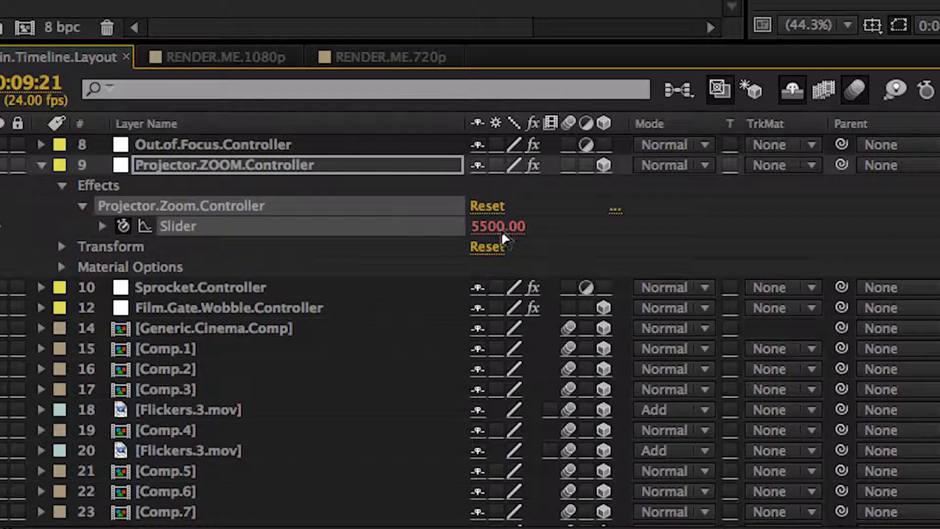
click(502, 233)
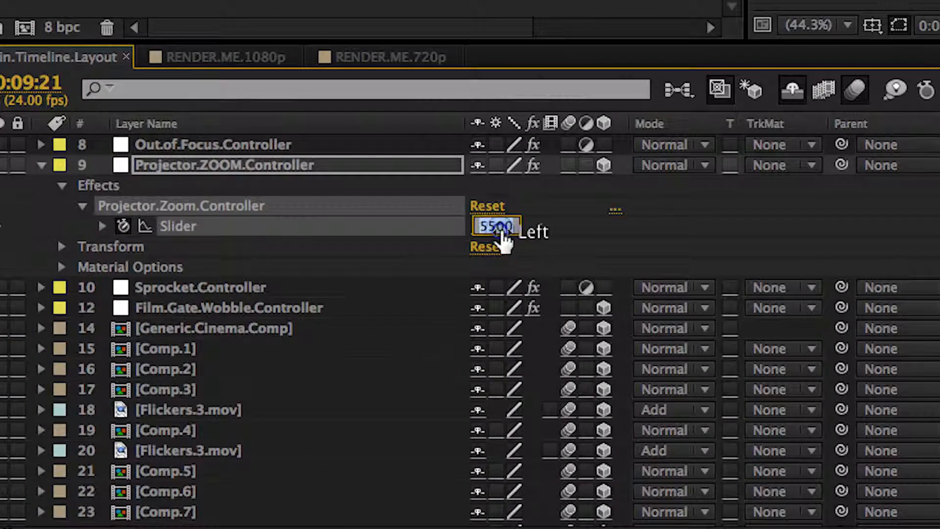
text(1)
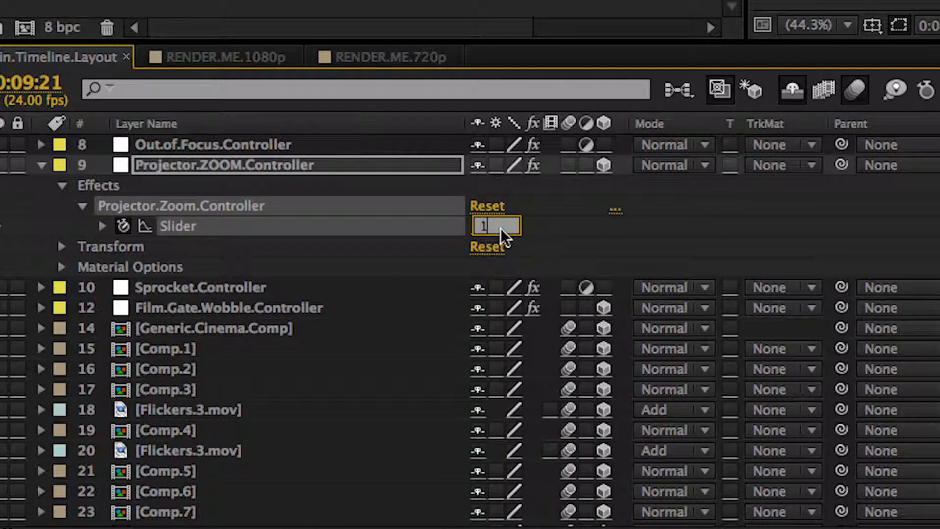
text(727.00)
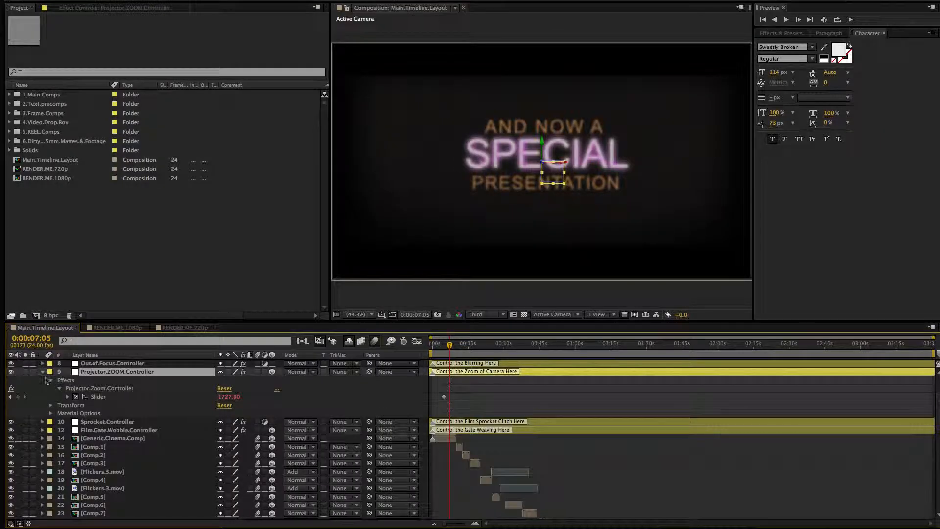
click(42, 372)
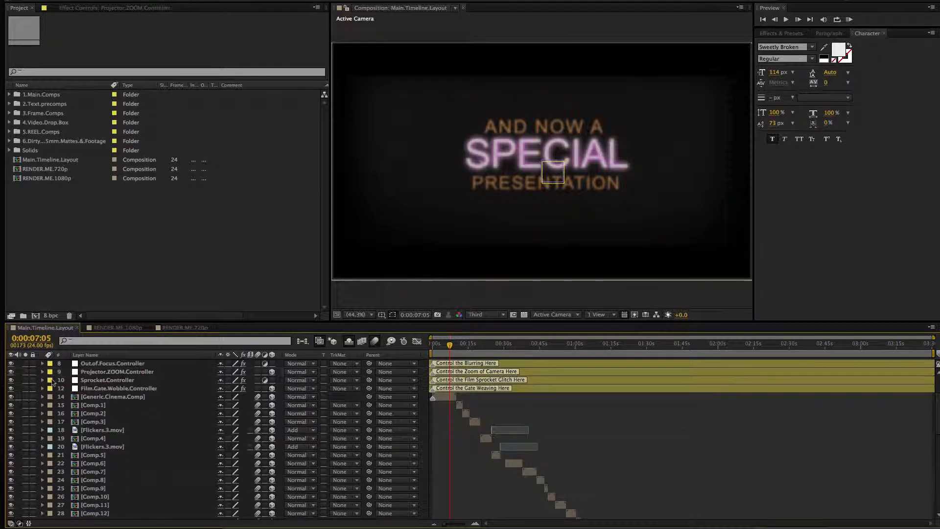
Try a Sprocket.Controller slider value of 2.00 at 0:00:07:05, and remove that keyframe.
click(42, 380)
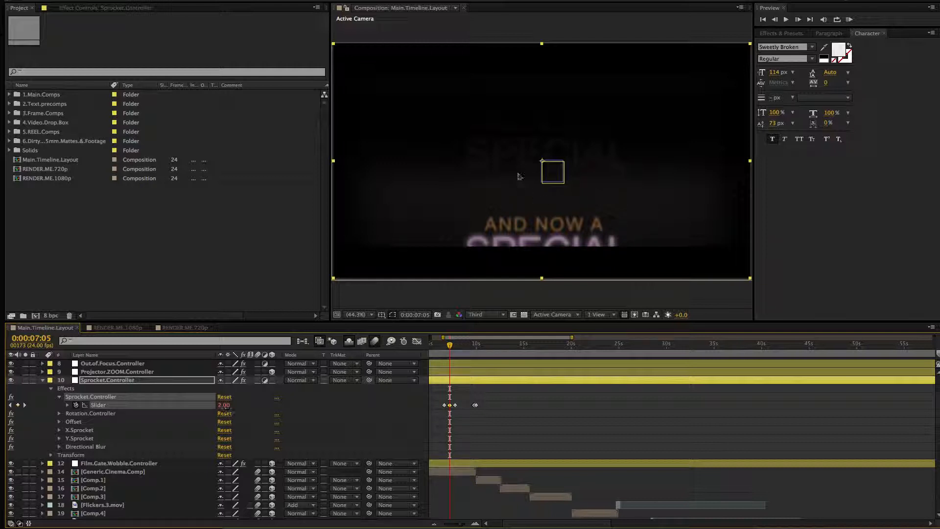
click(449, 405)
key(Delete)
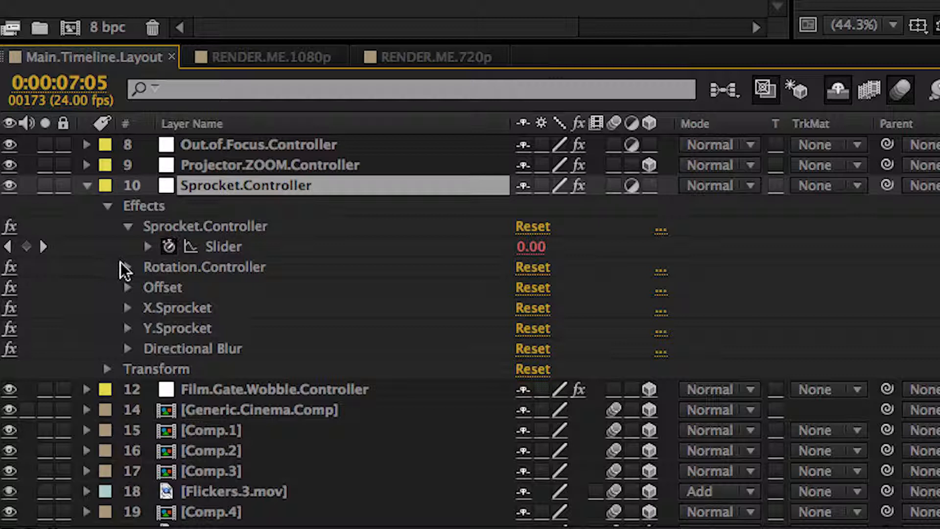
Try a Rotation.Controller slider value of 93.00 and an Offset shift on Sprocket.Controller, undo both changes, and collapse the layer's effects.
click(60, 413)
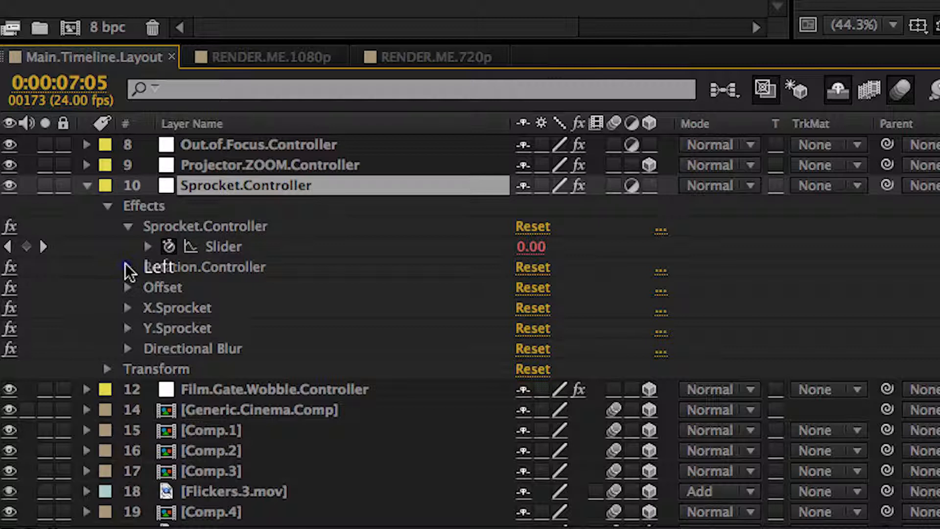
click(148, 288)
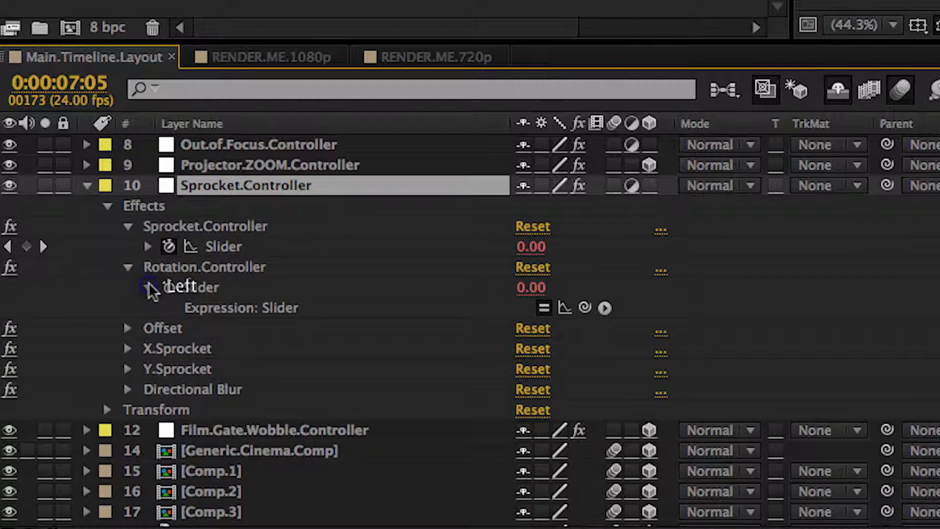
click(530, 288)
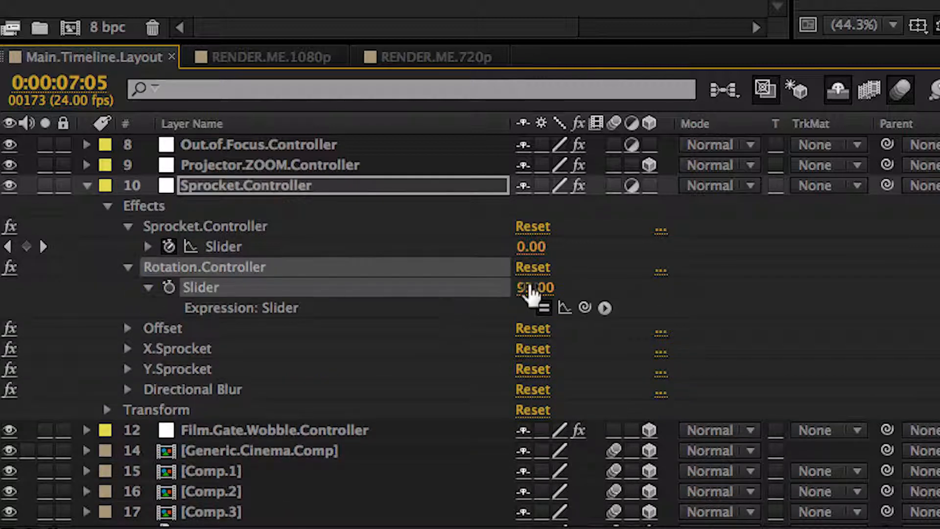
drag(531, 289, 696, 277)
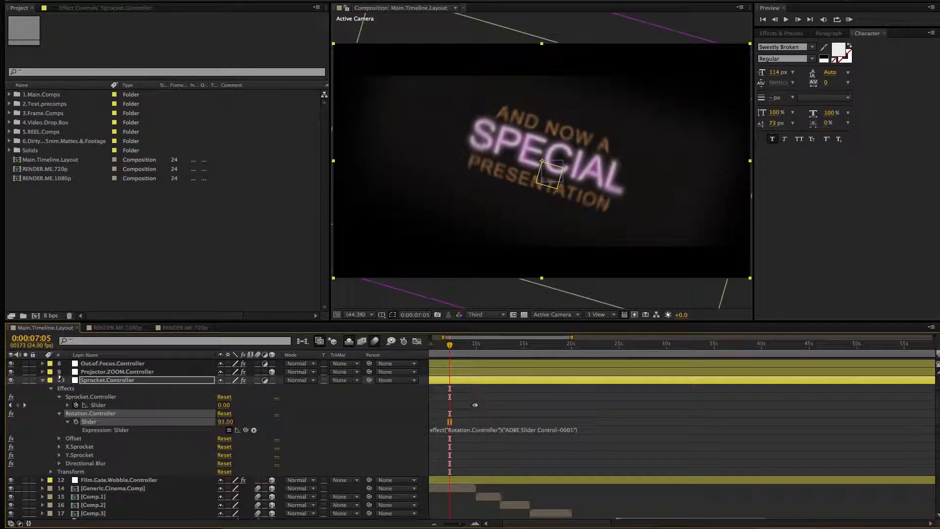
key(ctrl+z)
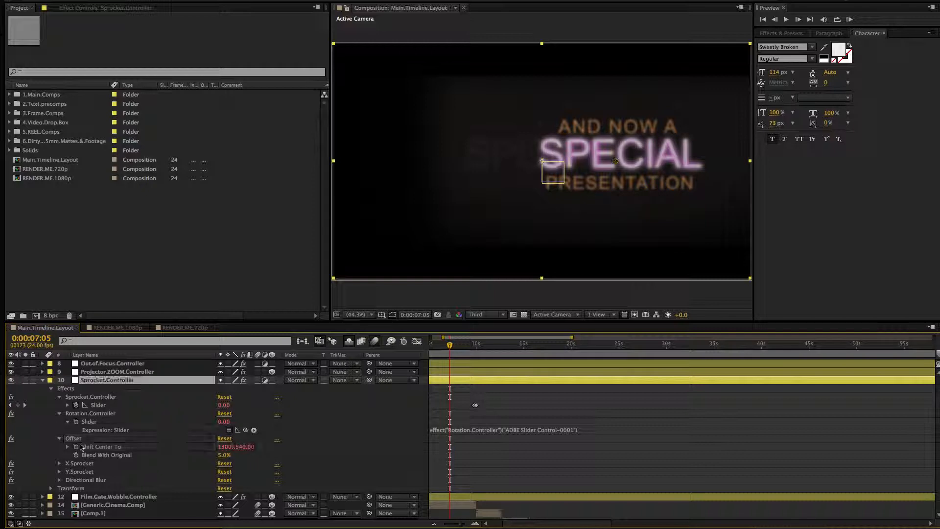
key(ctrl+z)
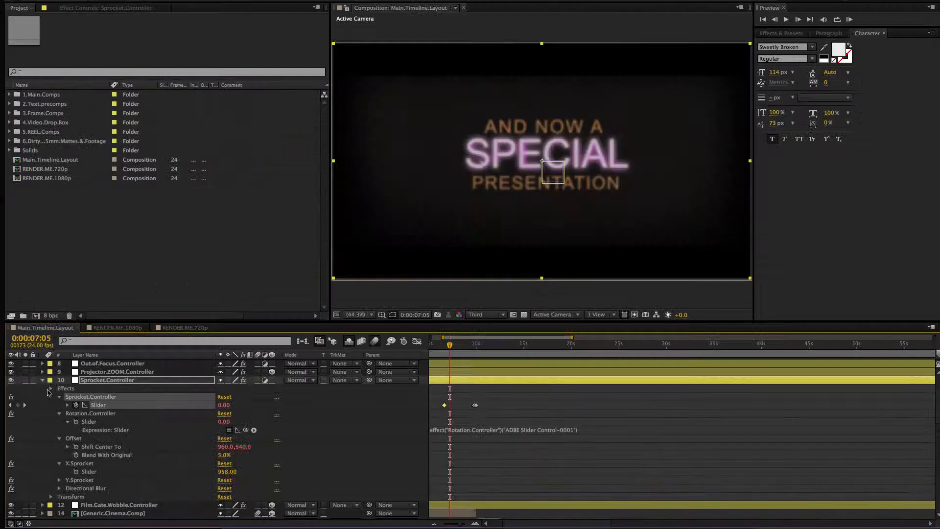
click(107, 206)
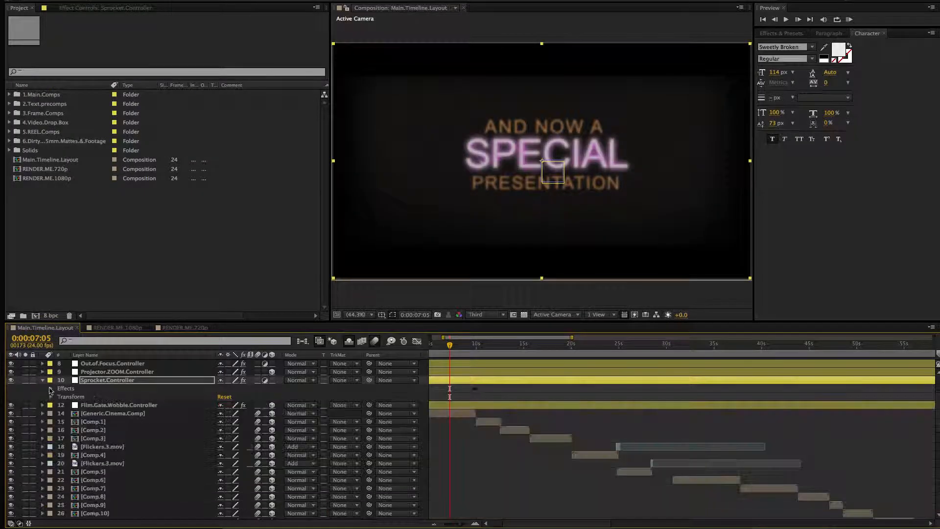
Expand Film.Gate.Wobble.Controller, try a film.wobble.controller slider value of 144.00, and revert it.
click(112, 405)
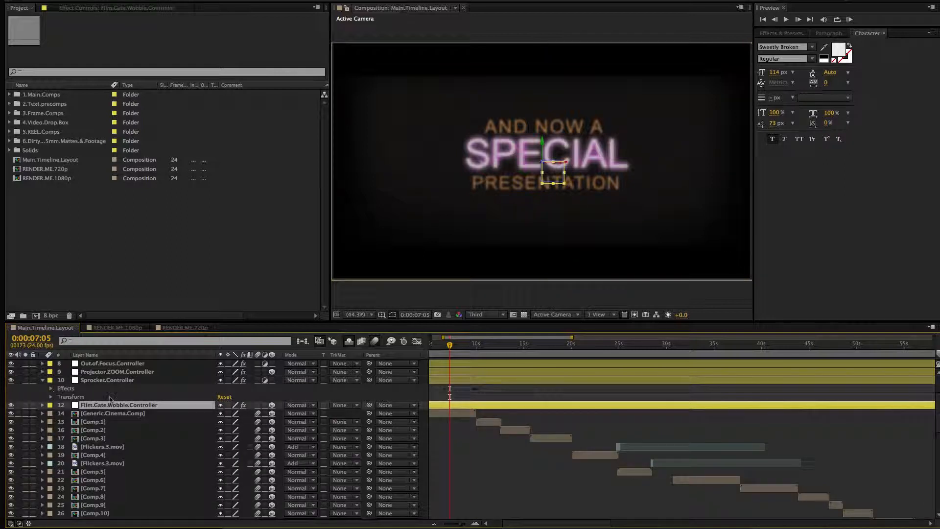
click(42, 406)
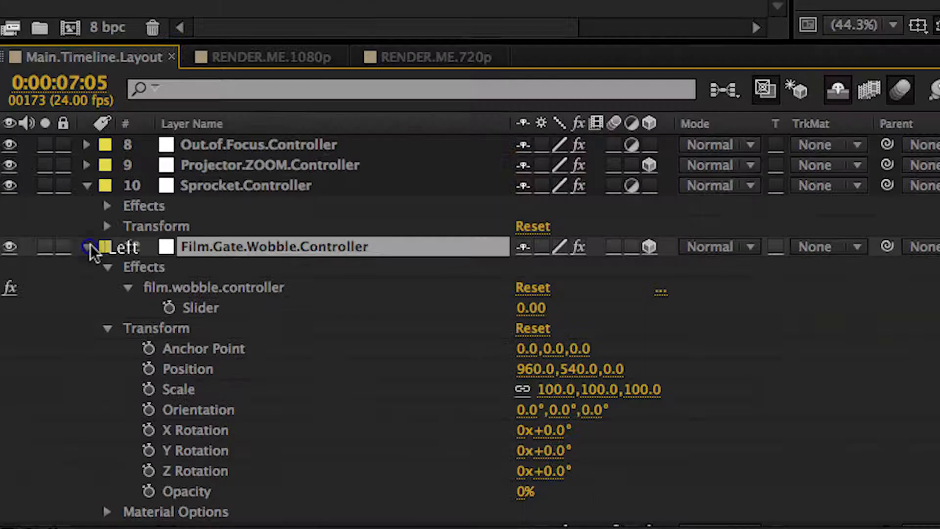
drag(531, 307, 698, 309)
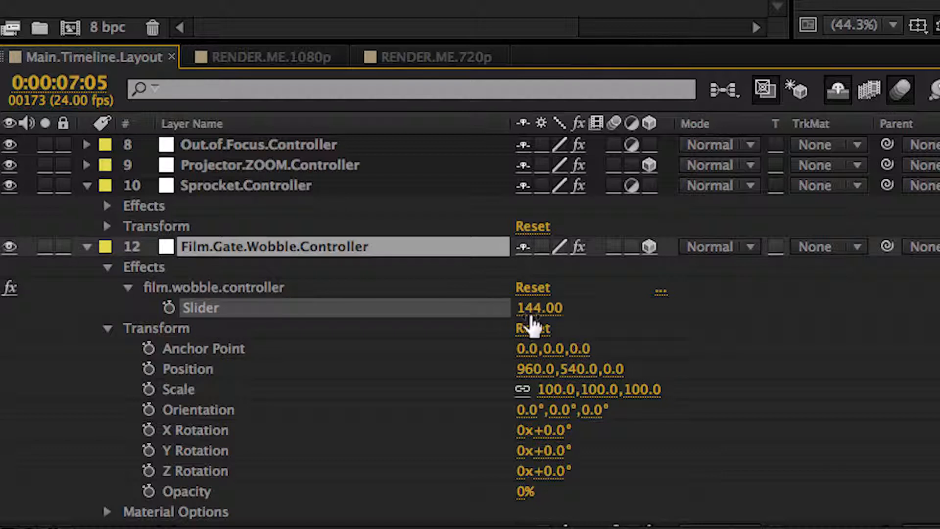
click(834, 300)
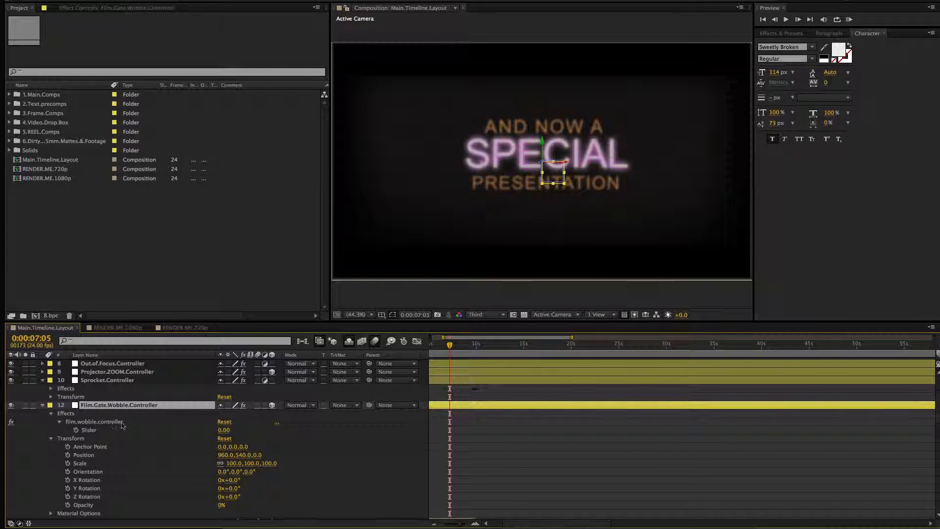
Keyframe the film.wobble.controller slider on both sides of 0:00:07:05, and set it to 555 at 0:00:07:05.
click(76, 430)
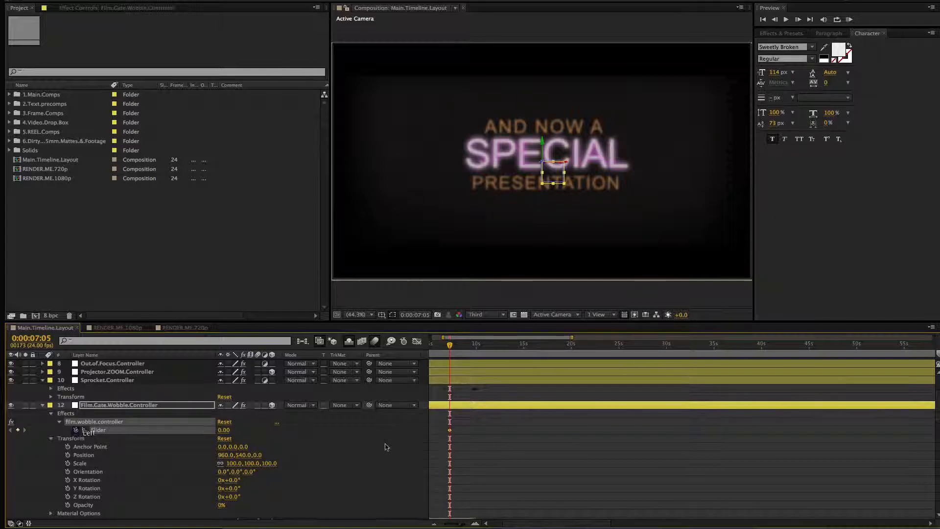
drag(450, 430, 456, 431)
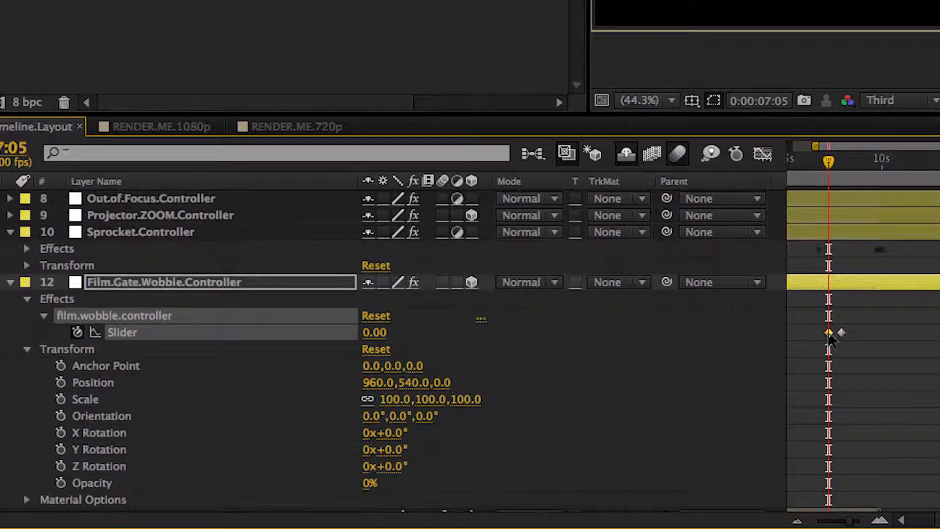
drag(828, 334, 817, 334)
click(377, 334)
text(555)
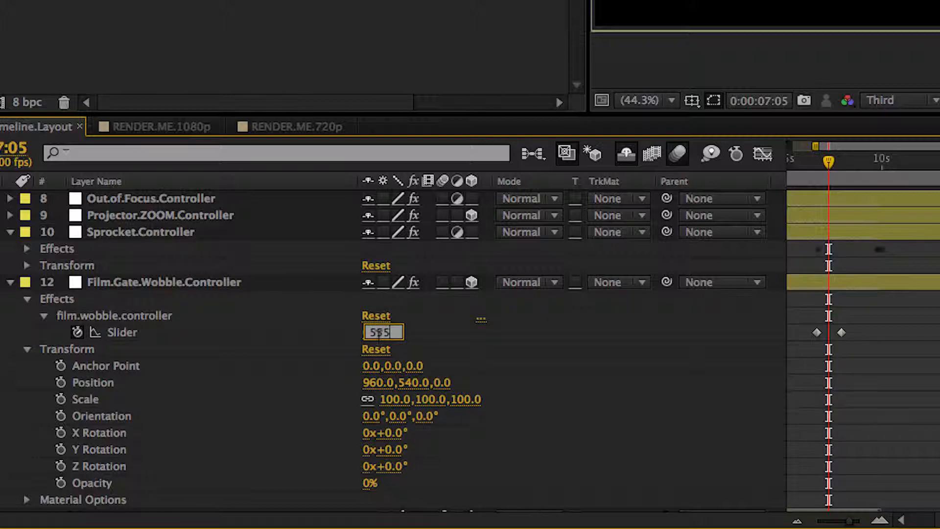
key(Return)
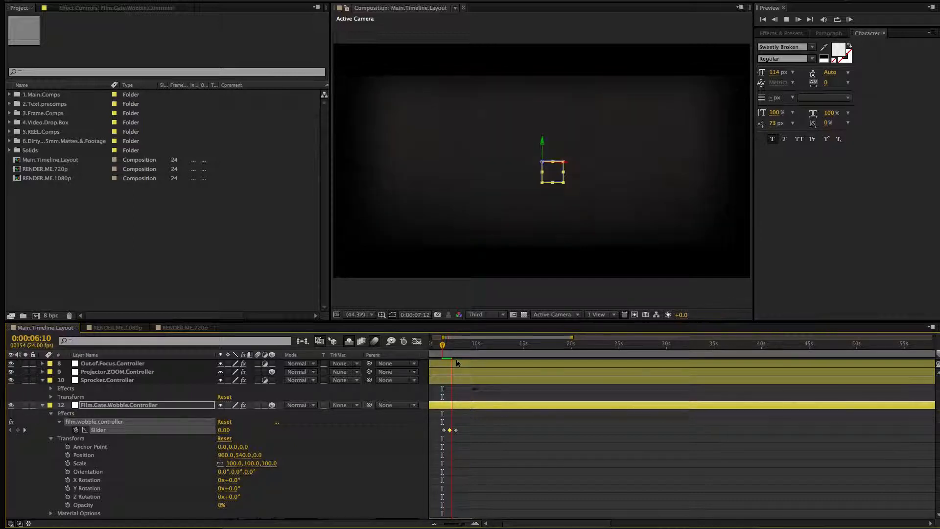
Preview the film gate wobble animation from 0:00:06:14.
key(space)
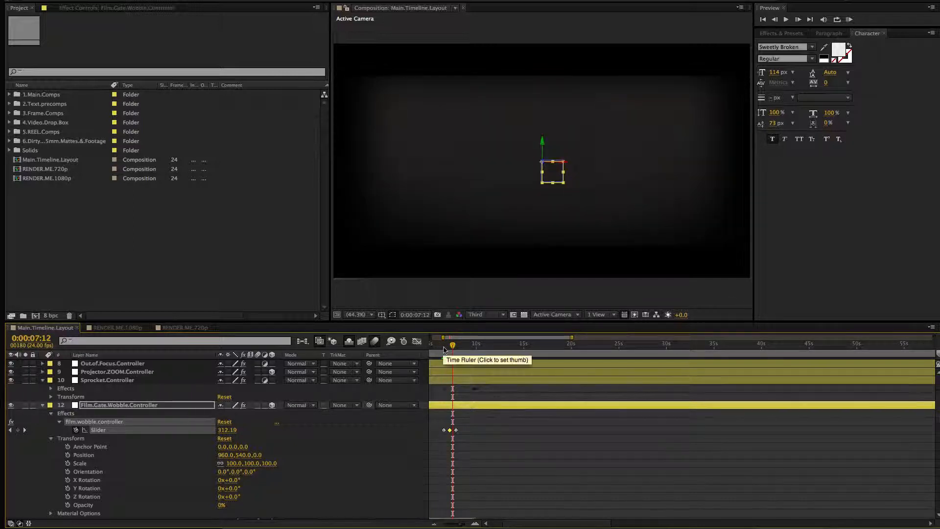
click(444, 347)
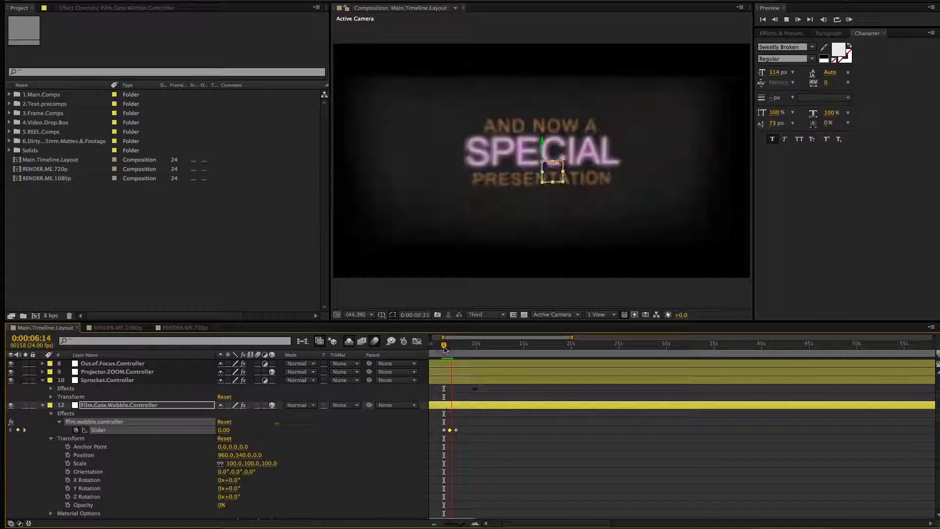
key(space)
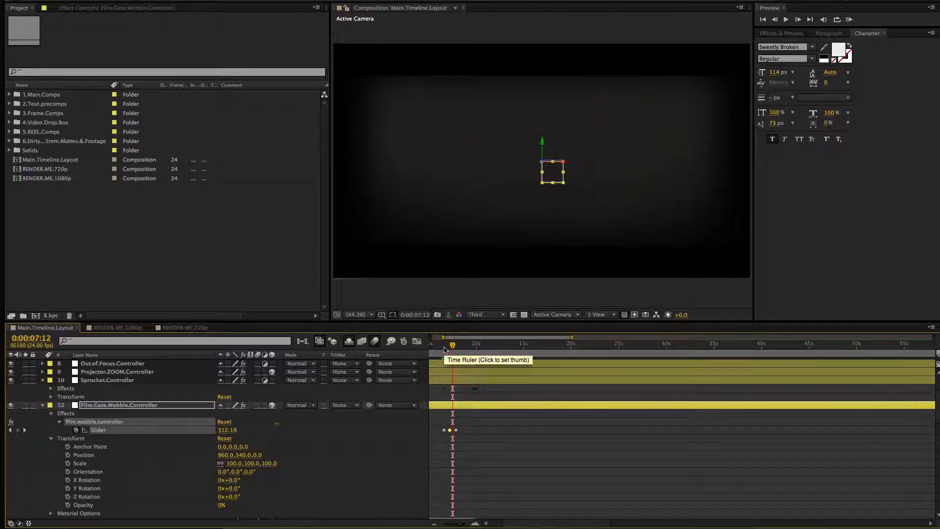
Delete the middle film.wobble.controller slider keyframe, and collapse Film.Gate.Wobble.Controller and Sprocket.Controller.
click(450, 430)
key(Delete)
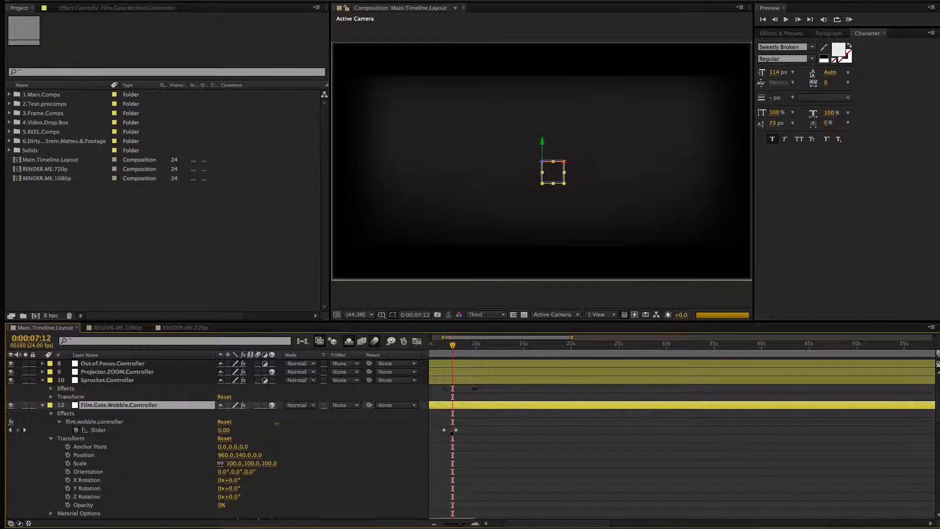
click(42, 405)
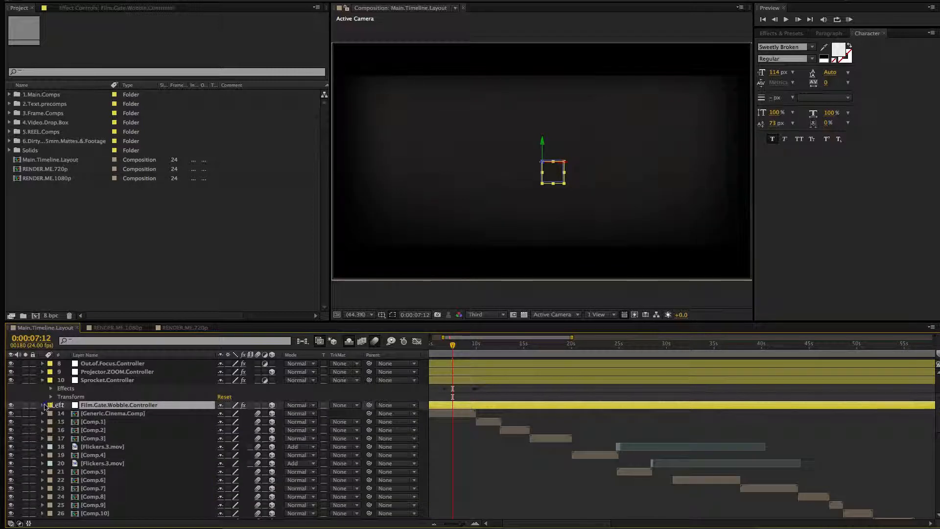
click(42, 379)
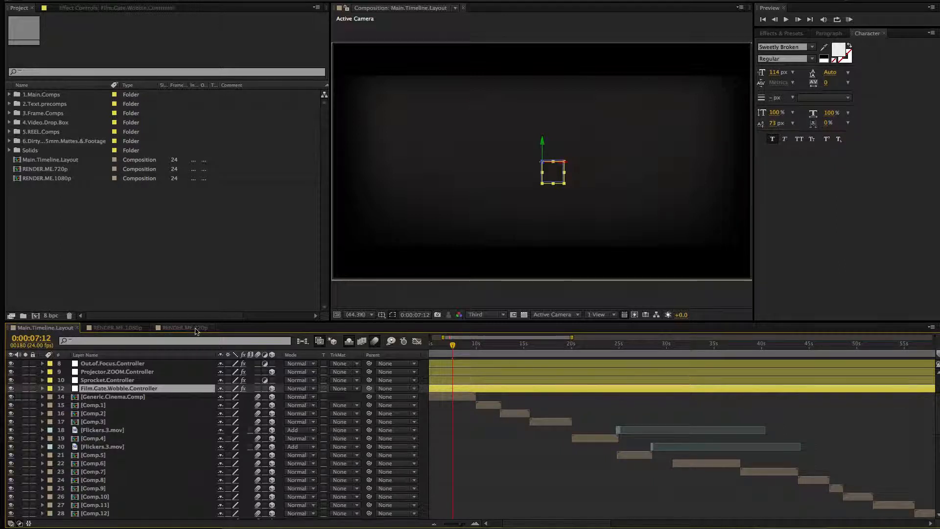
Add the RENDER.ME.1080p composition to the render queue and confirm its render settings with Best quality and Full resolution.
click(118, 327)
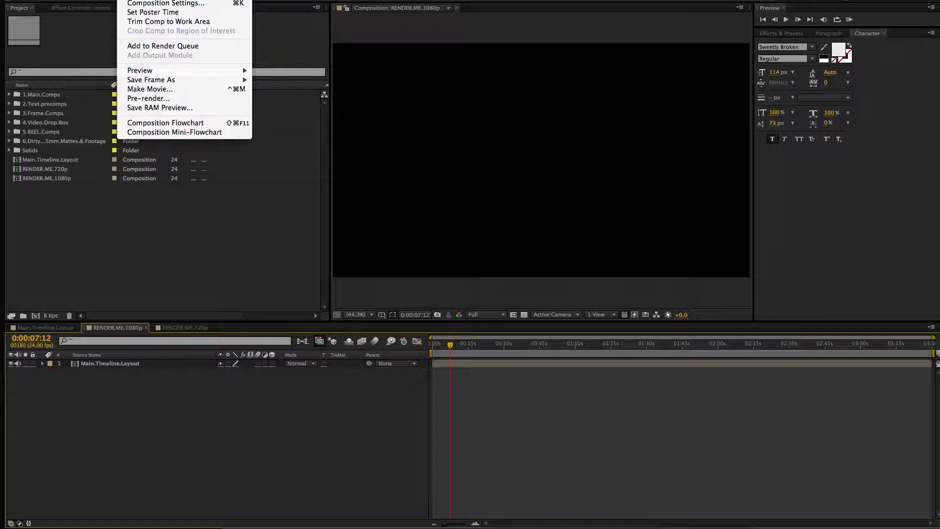
click(165, 90)
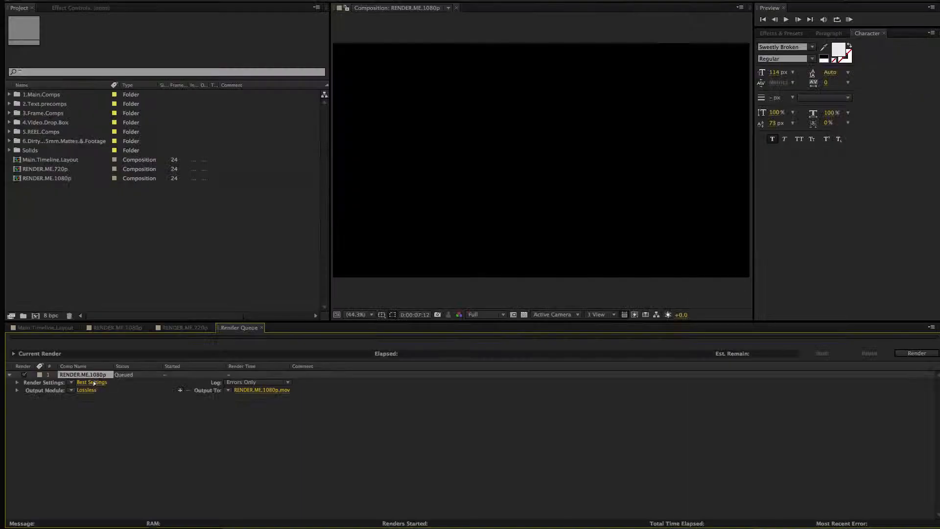
click(215, 194)
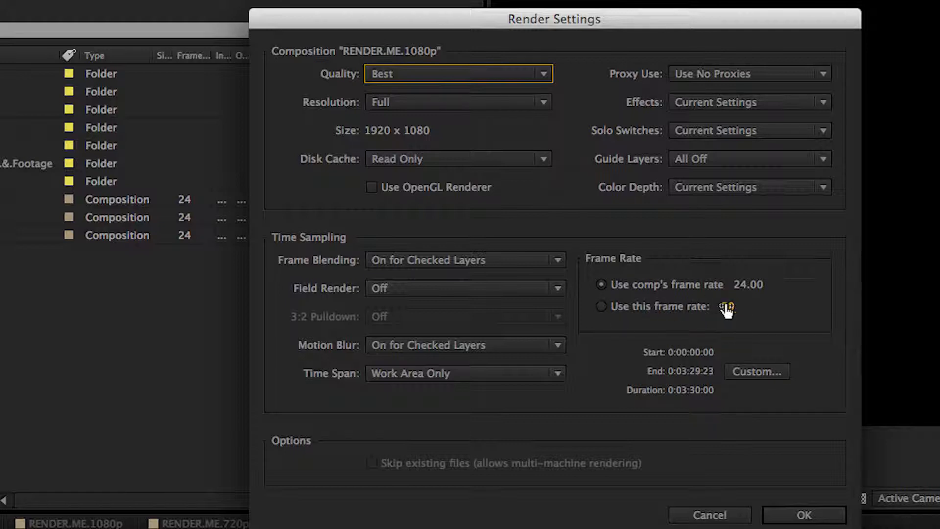
key(Return)
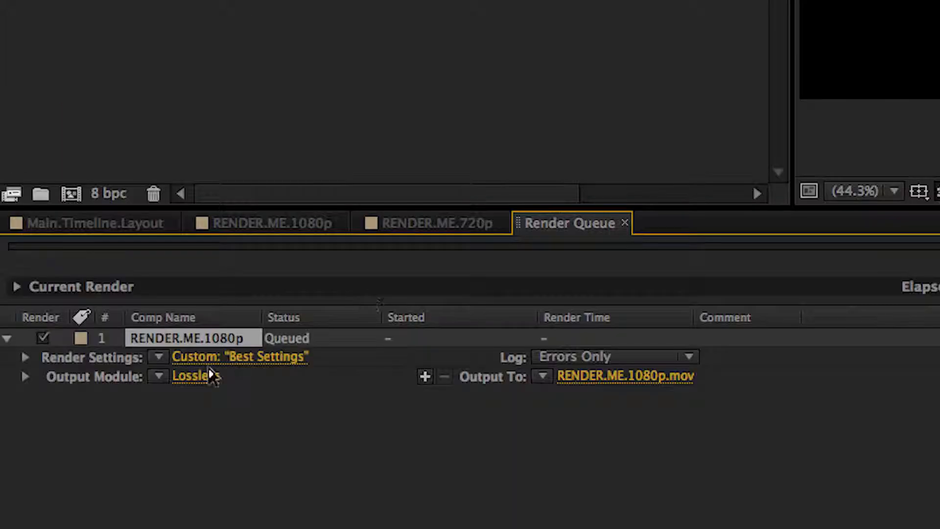
Review the output format and video codec choices, and confirm the output module as QuickTime with the Animation codec.
click(209, 377)
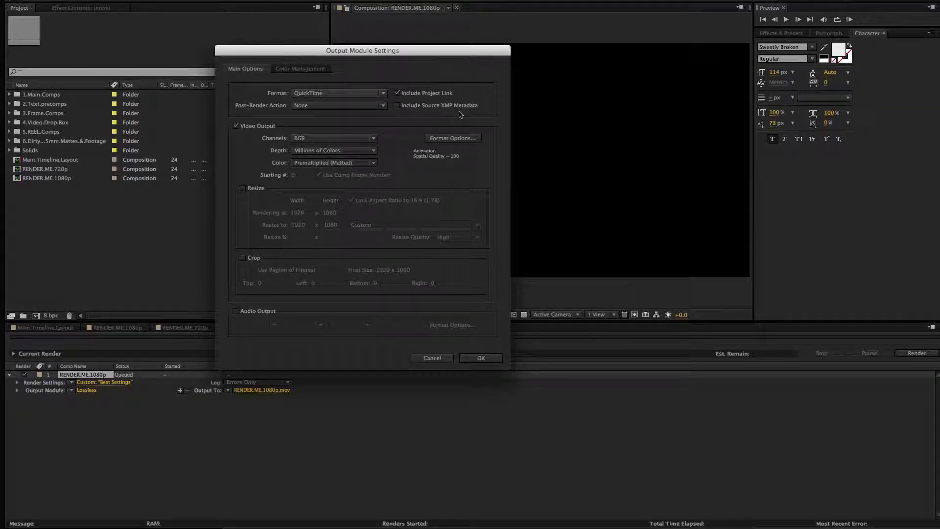
click(314, 94)
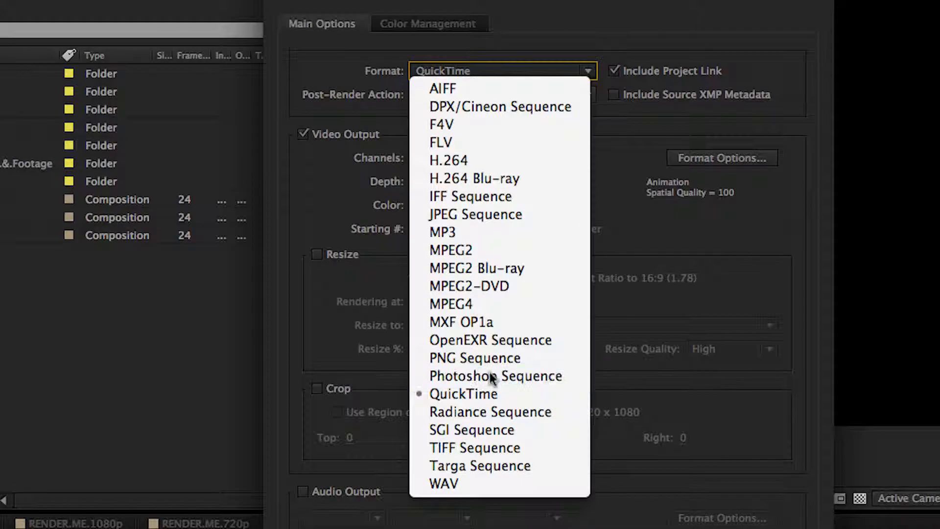
click(381, 319)
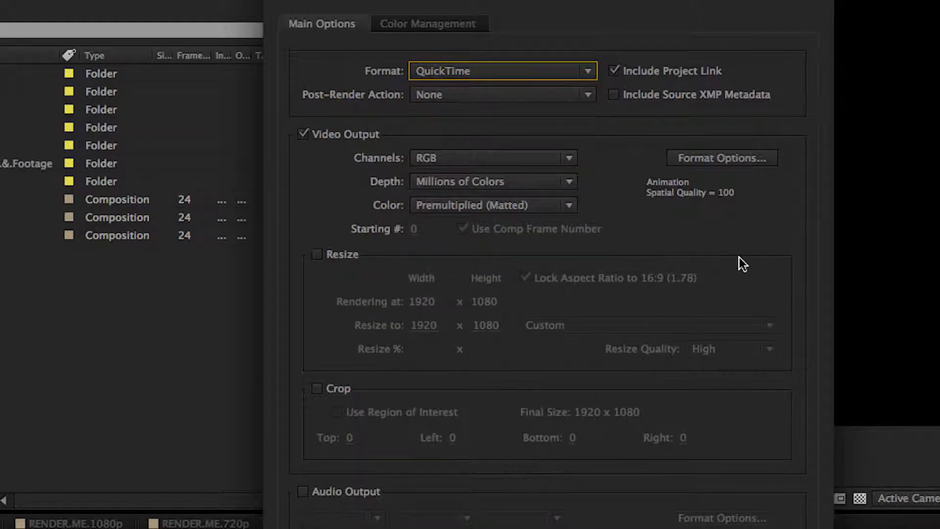
click(713, 160)
click(722, 185)
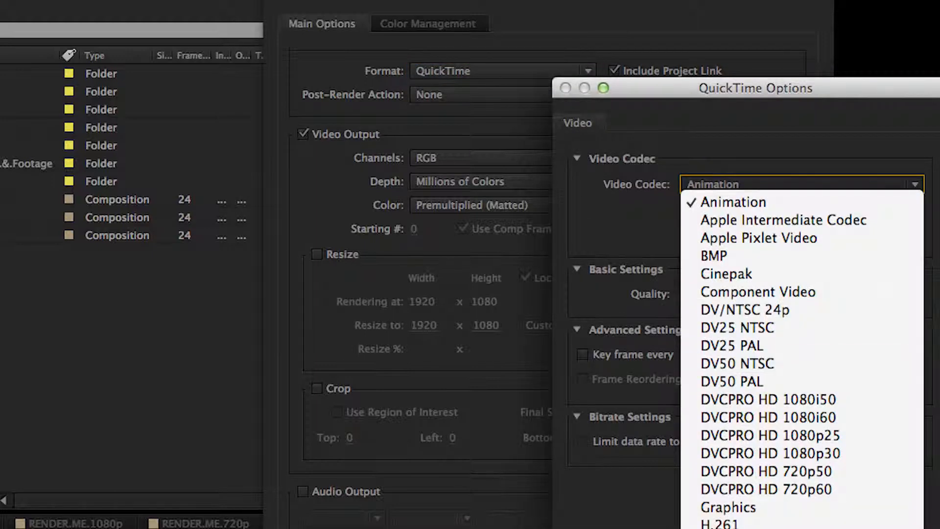
click(617, 521)
key(Escape)
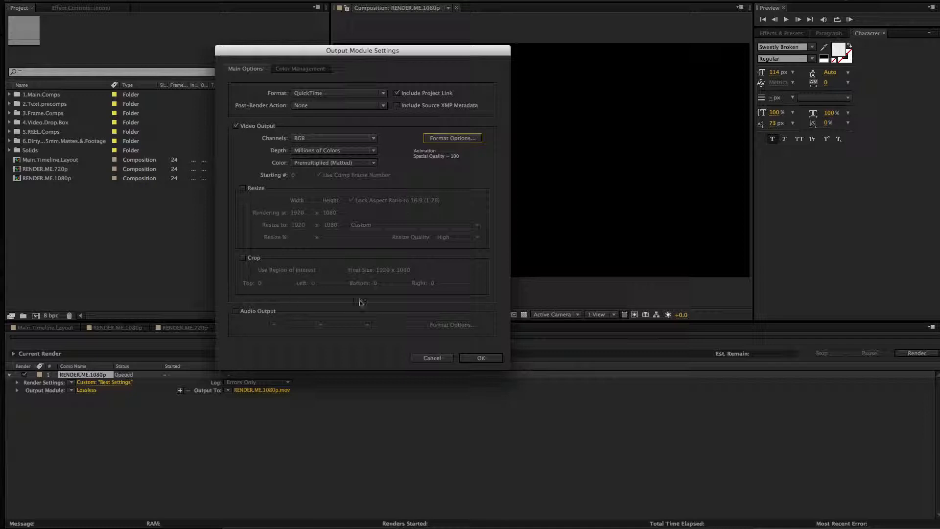
click(482, 358)
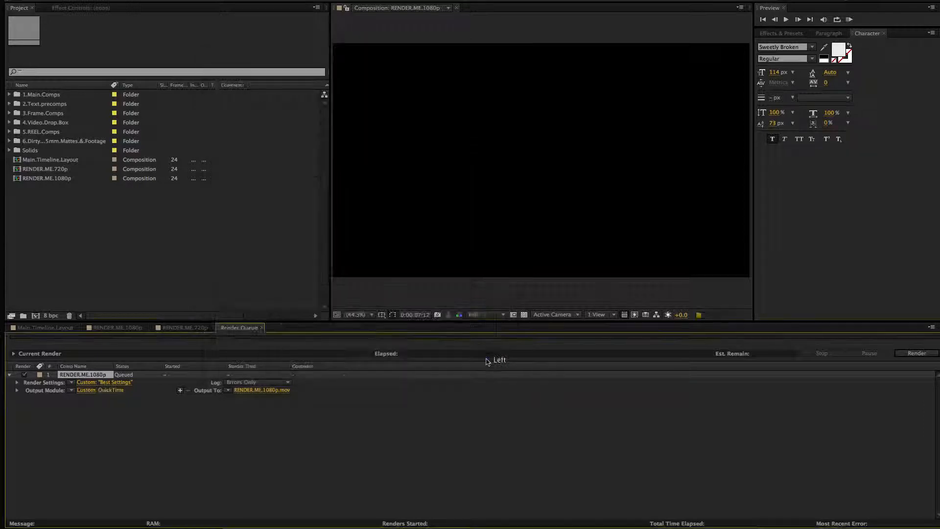